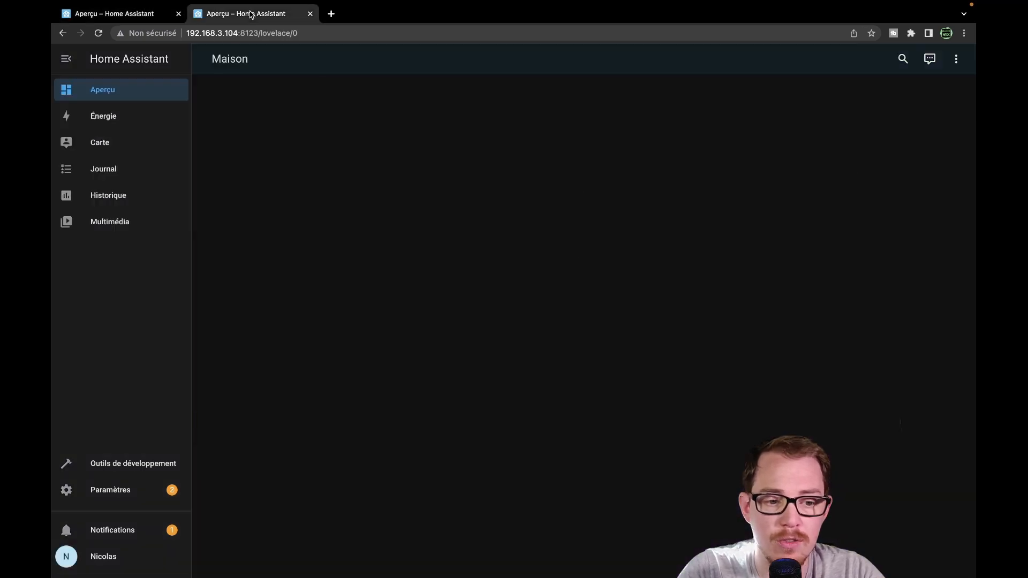
# Search the web for remote_homeassistant and open the custom-components GitHub repository
pyautogui.click(253, 15)
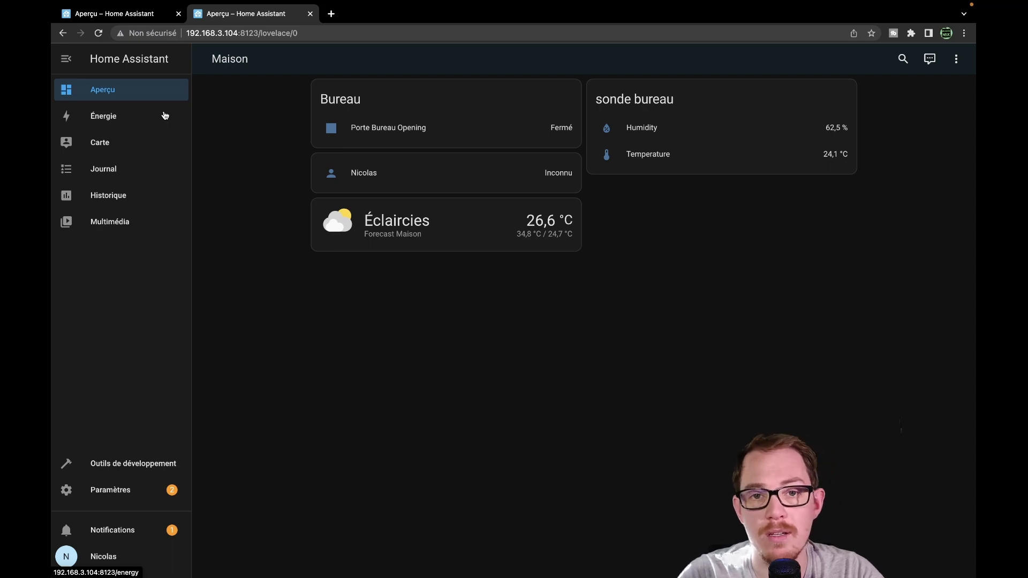
pyautogui.click(331, 13)
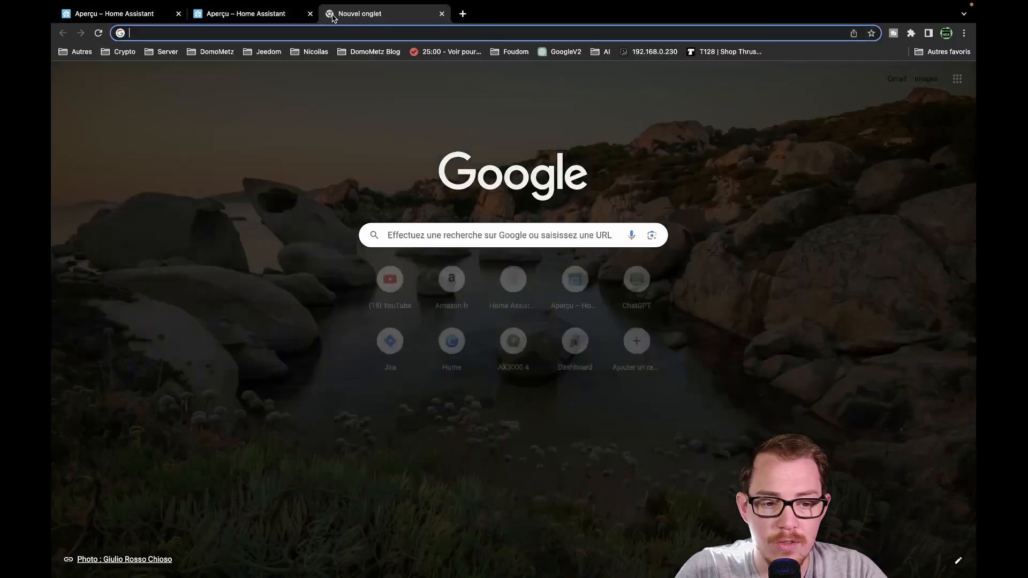
pyautogui.write('remote_homeassistant')
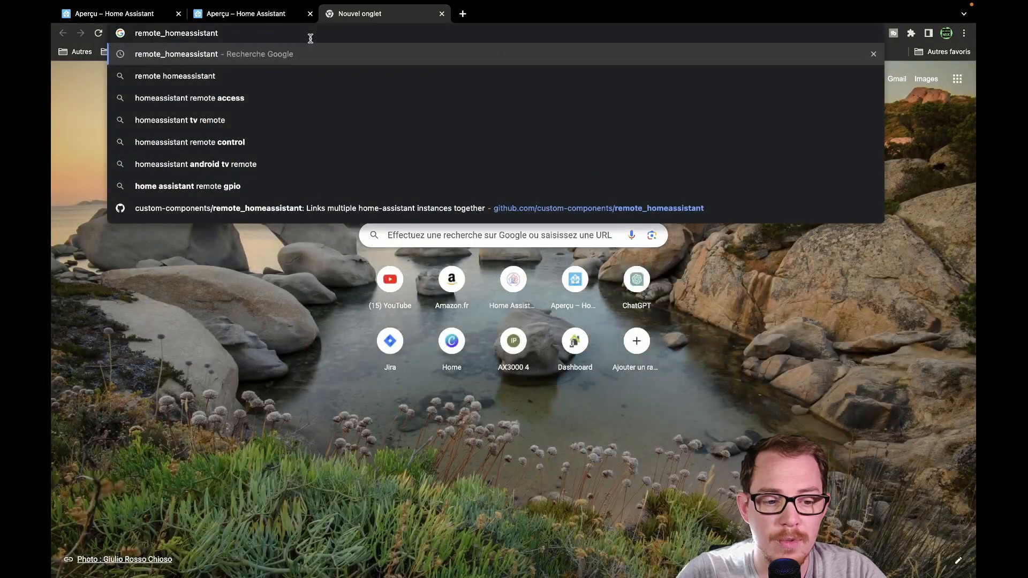
pyautogui.press('Return')
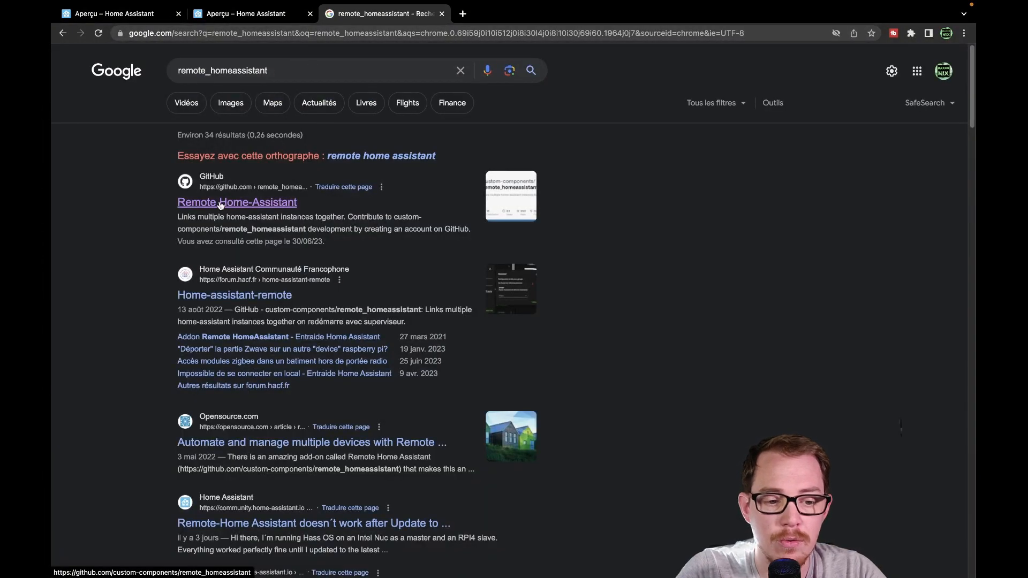
pyautogui.click(221, 203)
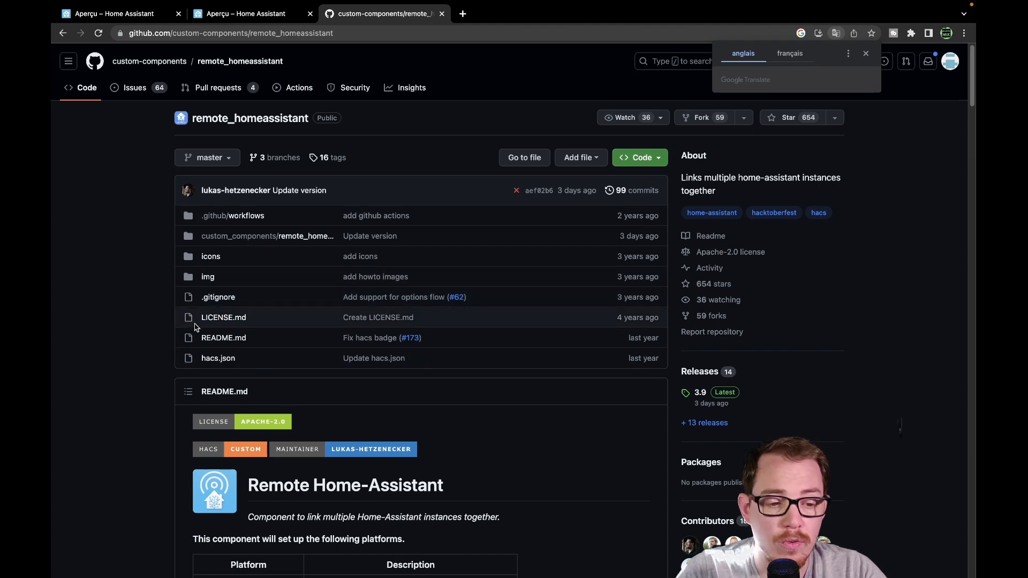
# Read the README's component description and the Installation section, highlighting which instances must have it installed
pyautogui.scroll(-5, 271, 305)
pyautogui.scroll(-4, 377, 337)
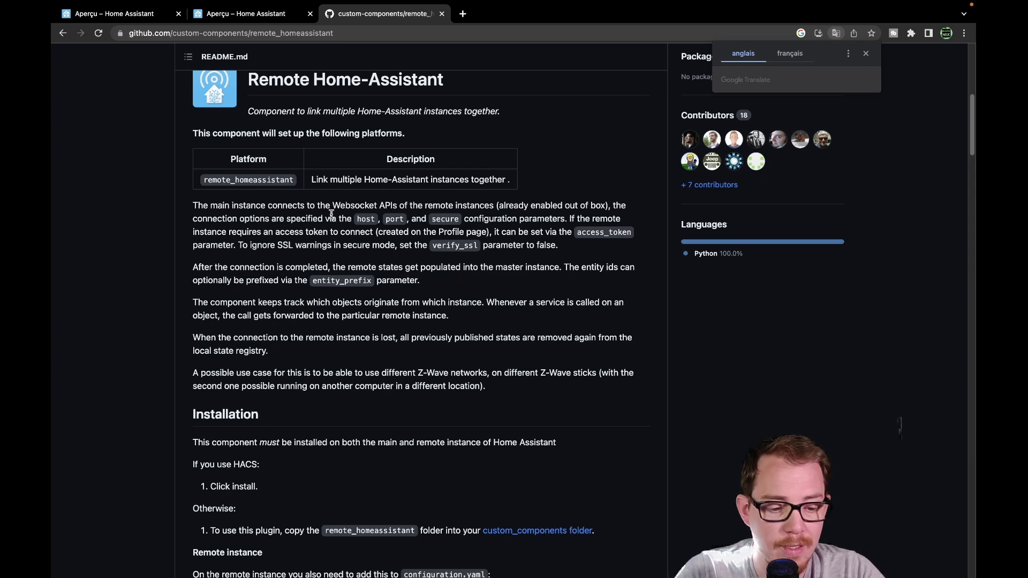
pyautogui.scroll(-3, 618, 179)
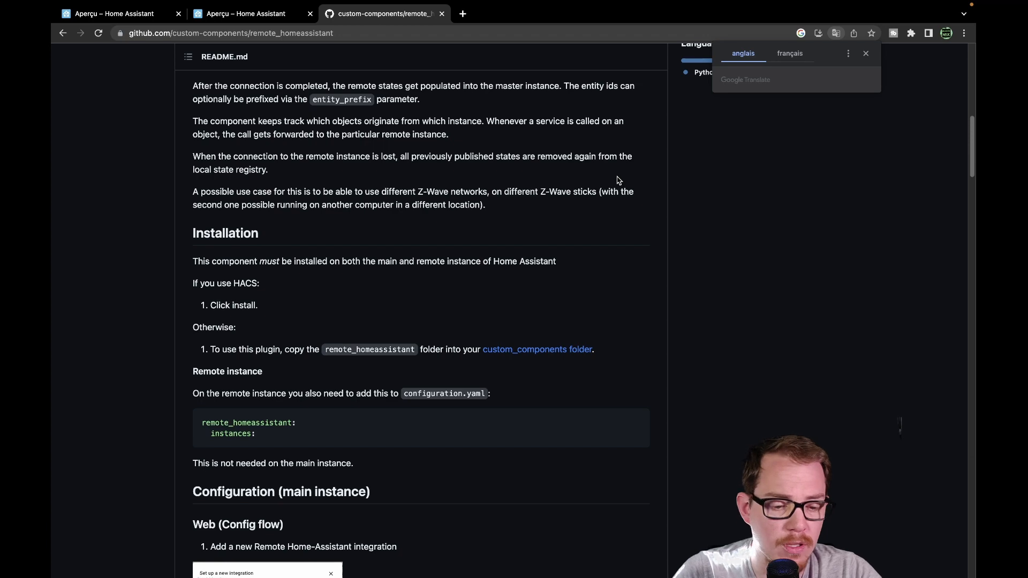
pyautogui.scroll(-1, 463, 314)
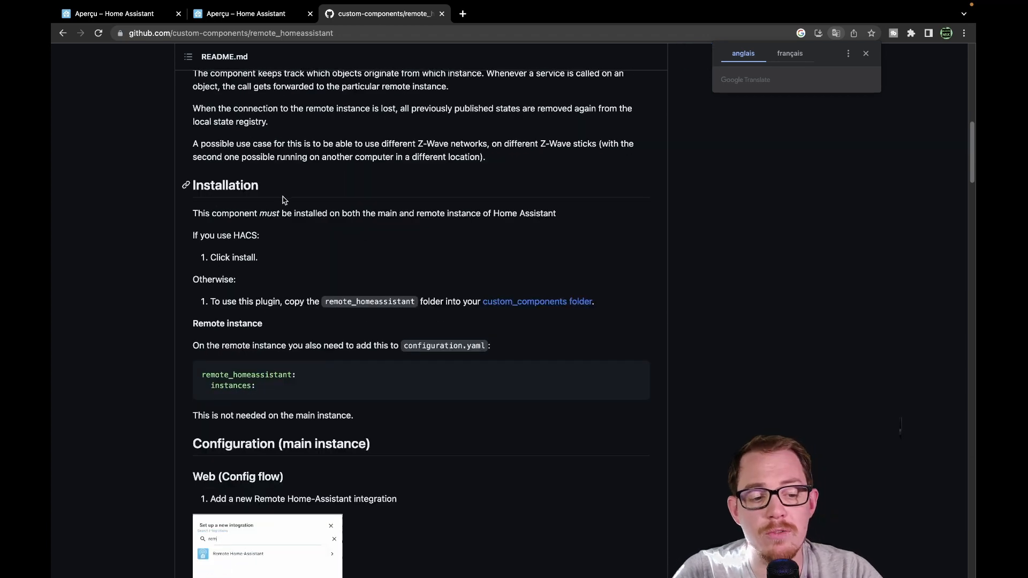
pyautogui.moveTo(197, 213); pyautogui.dragTo(481, 215)
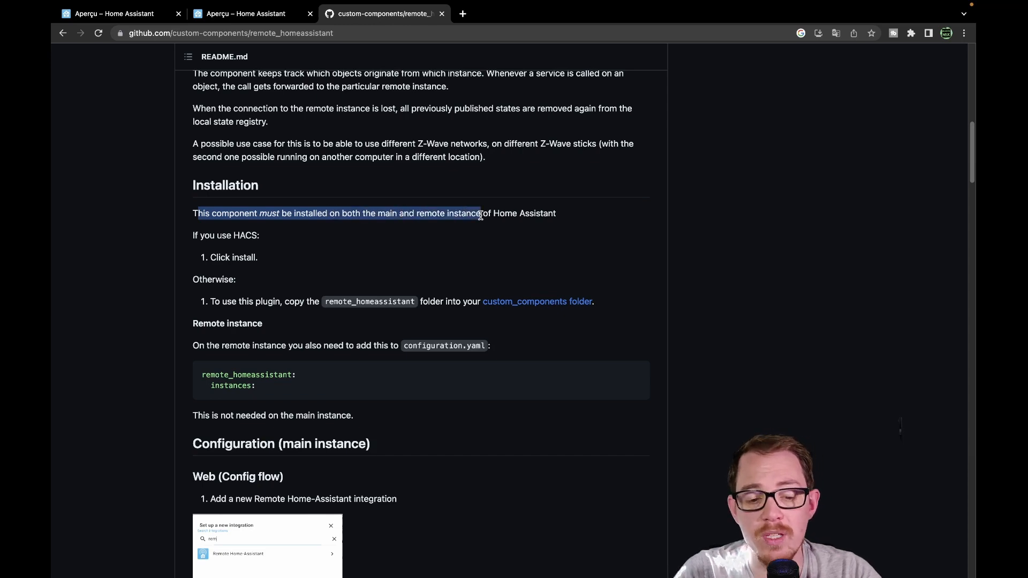
pyautogui.click(553, 223)
# Copy the README's title "Remote Home-Assistant"
pyautogui.scroll(10, 256, 155)
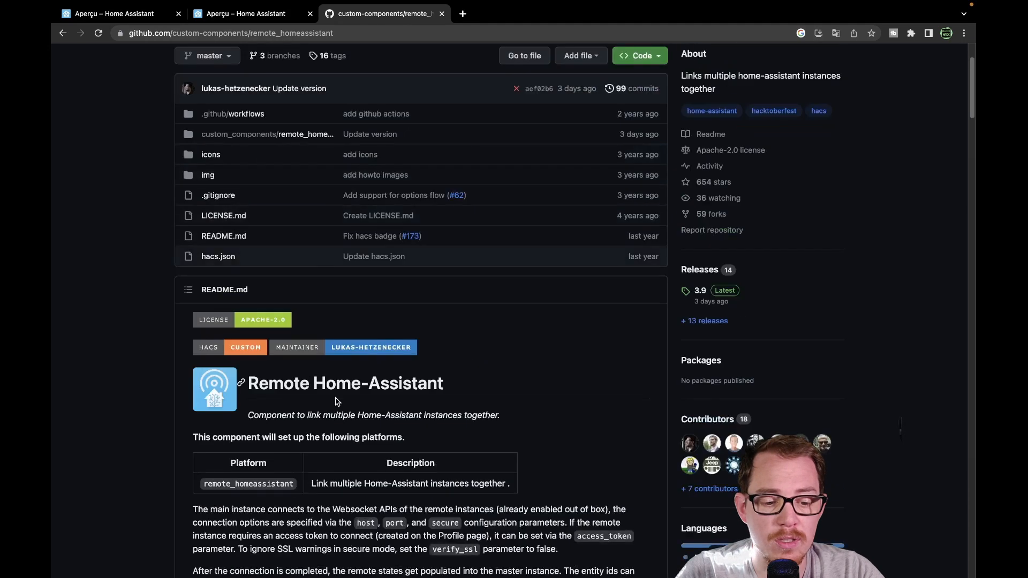
pyautogui.tripleClick(314, 389)
pyautogui.hotkey('ctrl', 'c')
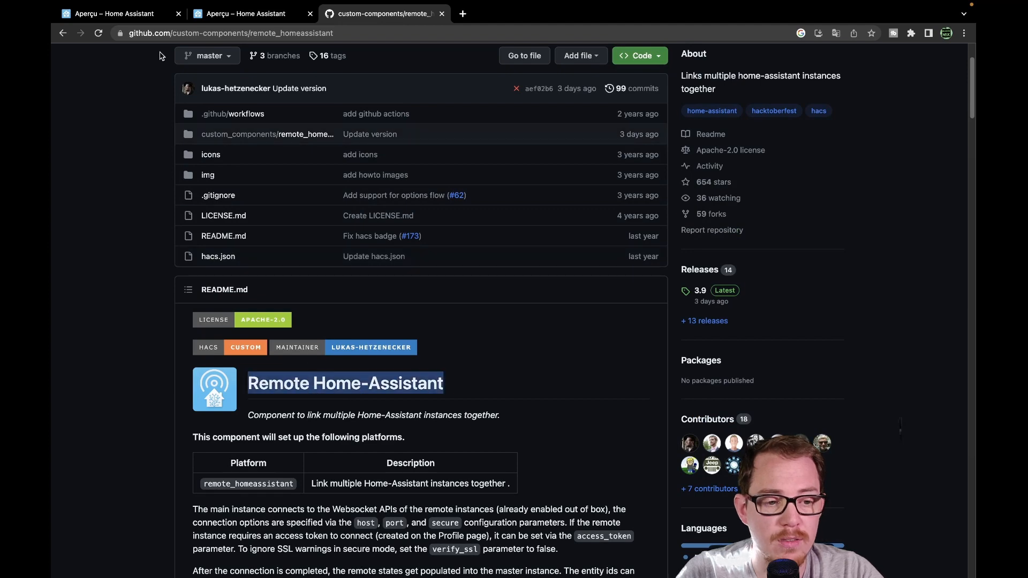
# Find Remote Home-Assistant among the HACS integrations of the 192.168.2.204 instance using the copied title, and download it
pyautogui.click(129, 14)
pyautogui.click(101, 381)
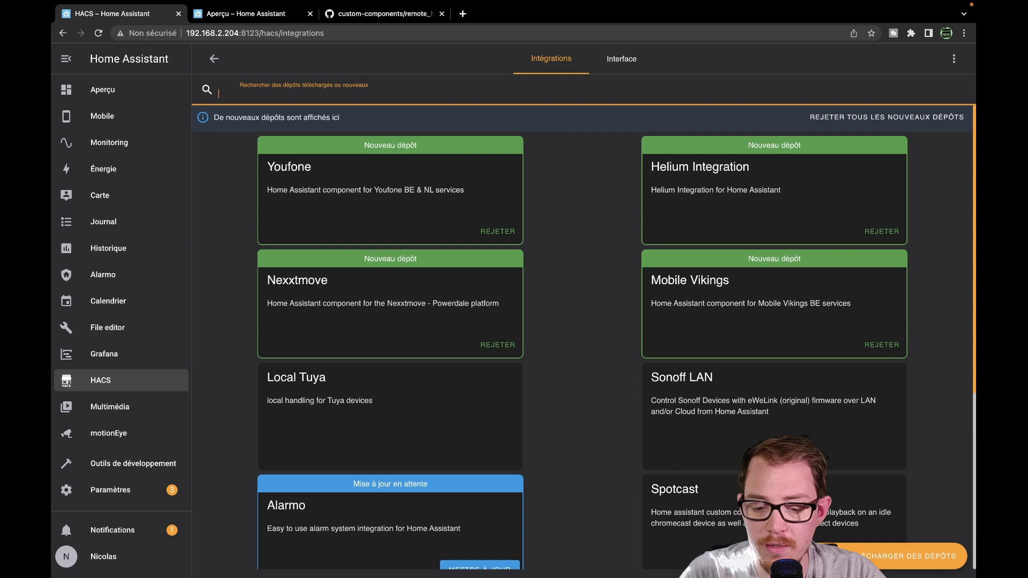
pyautogui.click(905, 554)
pyautogui.doubleClick(511, 315)
pyautogui.hotkey('ctrl', 'v')
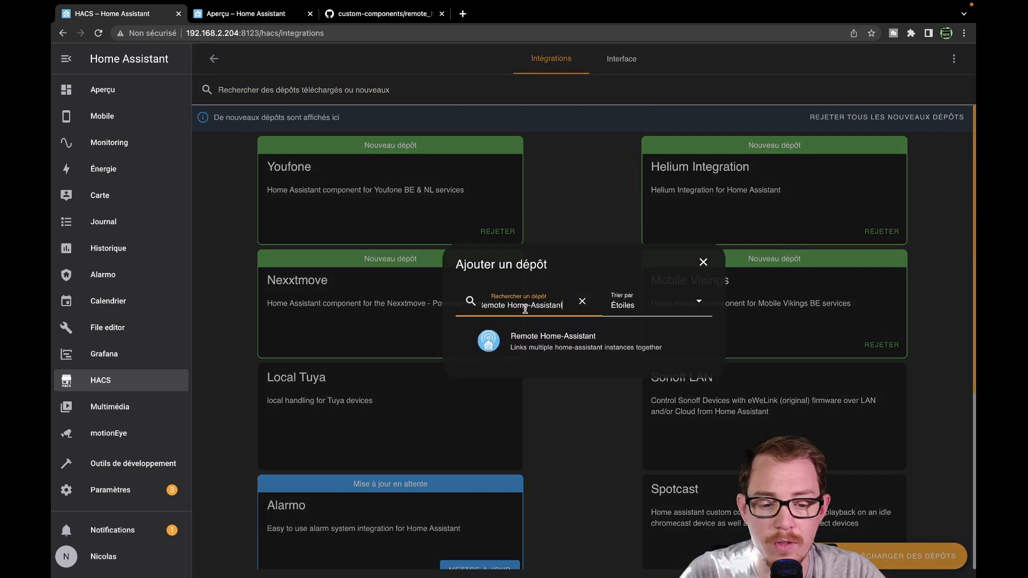
pyautogui.click(556, 342)
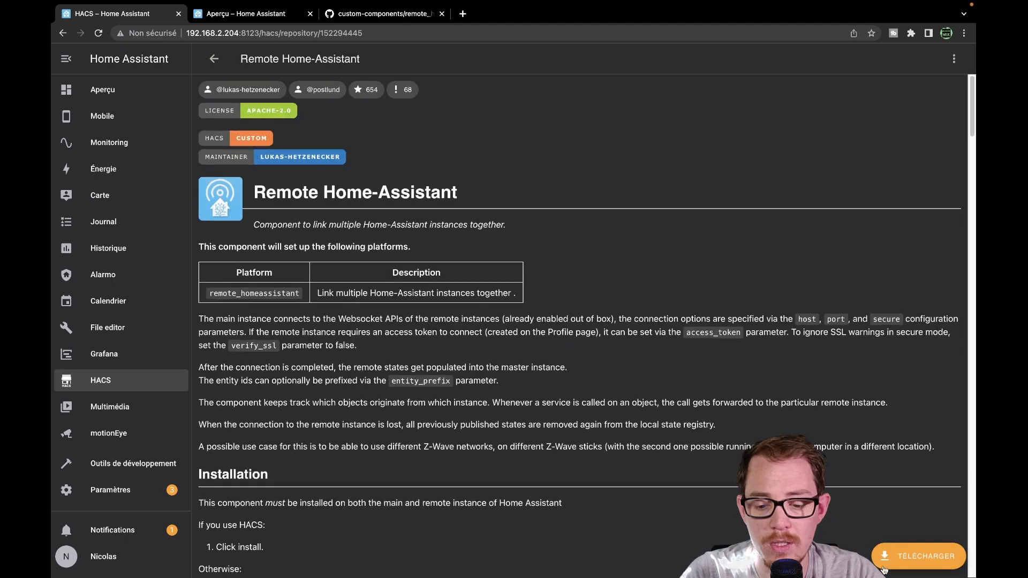
pyautogui.click(927, 561)
pyautogui.click(705, 401)
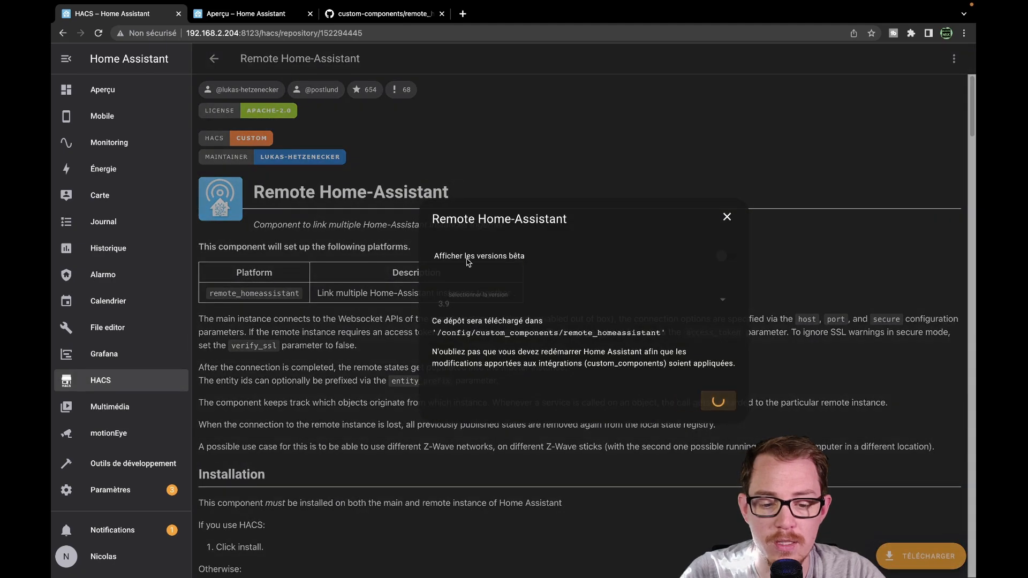
# On the 192.168.3.104 instance, search the HACS integration repositories for "remote" and open Remote Home-Assistant
pyautogui.click(250, 14)
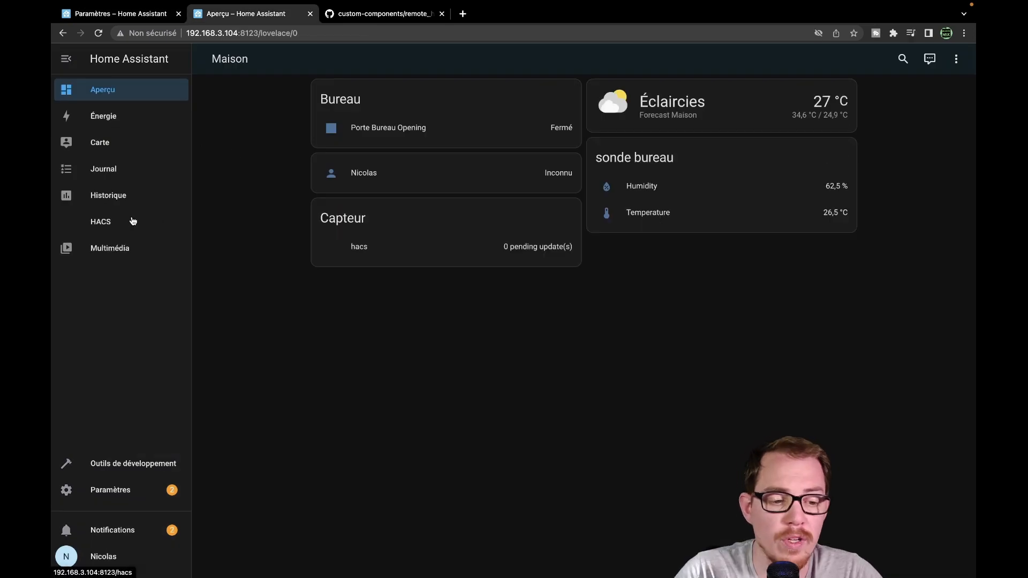
pyautogui.click(131, 221)
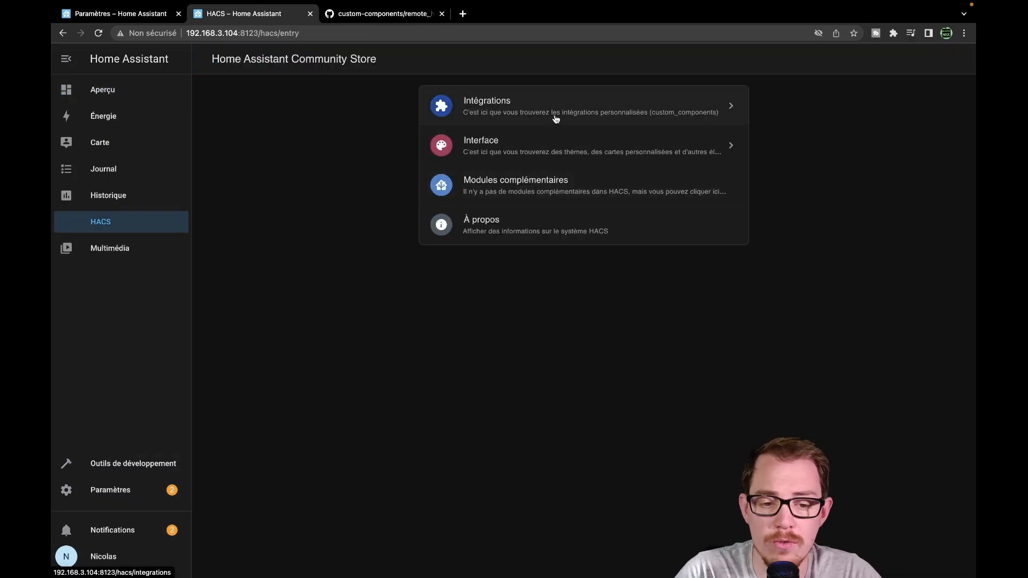
pyautogui.click(556, 118)
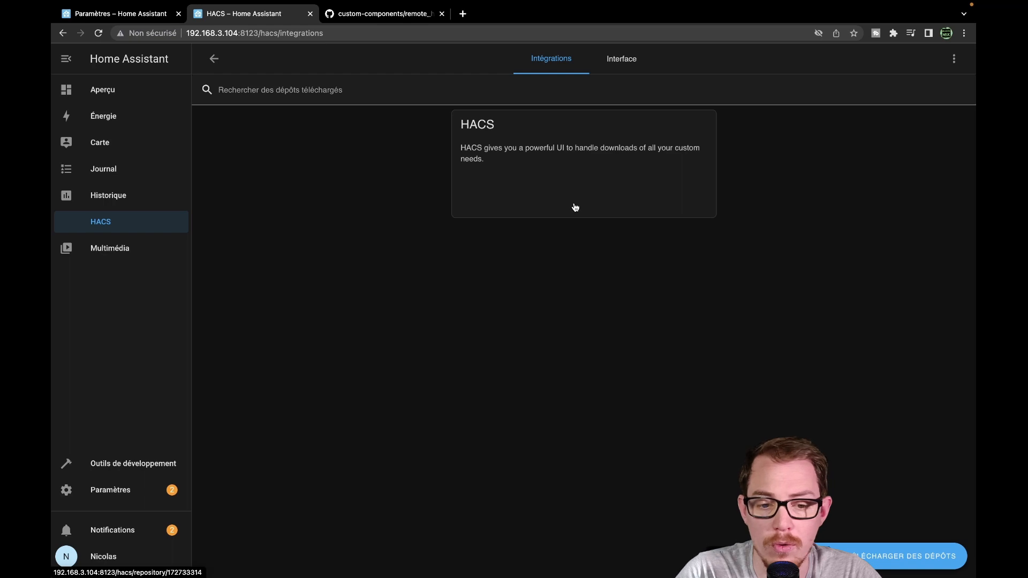
pyautogui.click(910, 555)
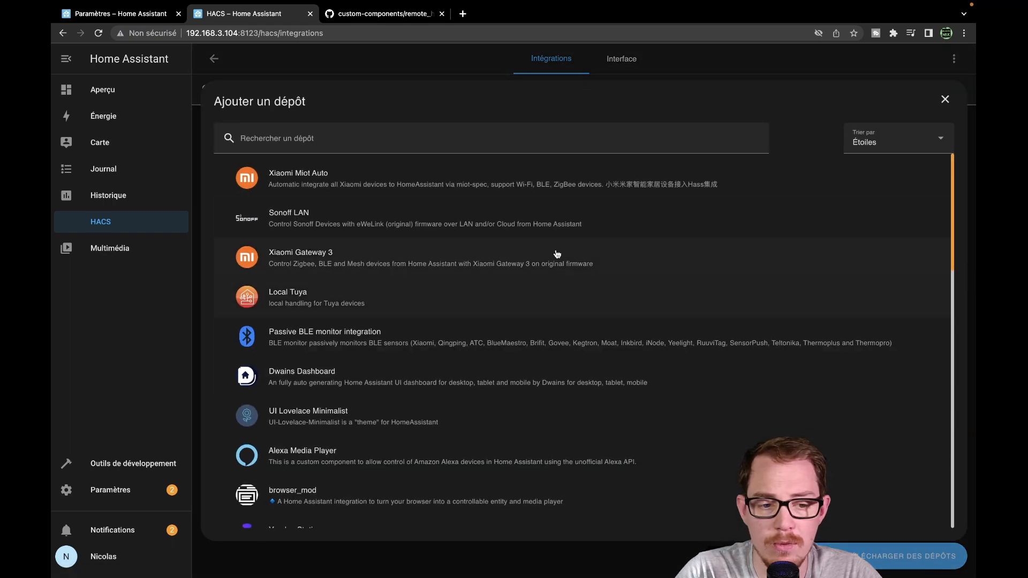
pyautogui.click(404, 145)
pyautogui.write('remote')
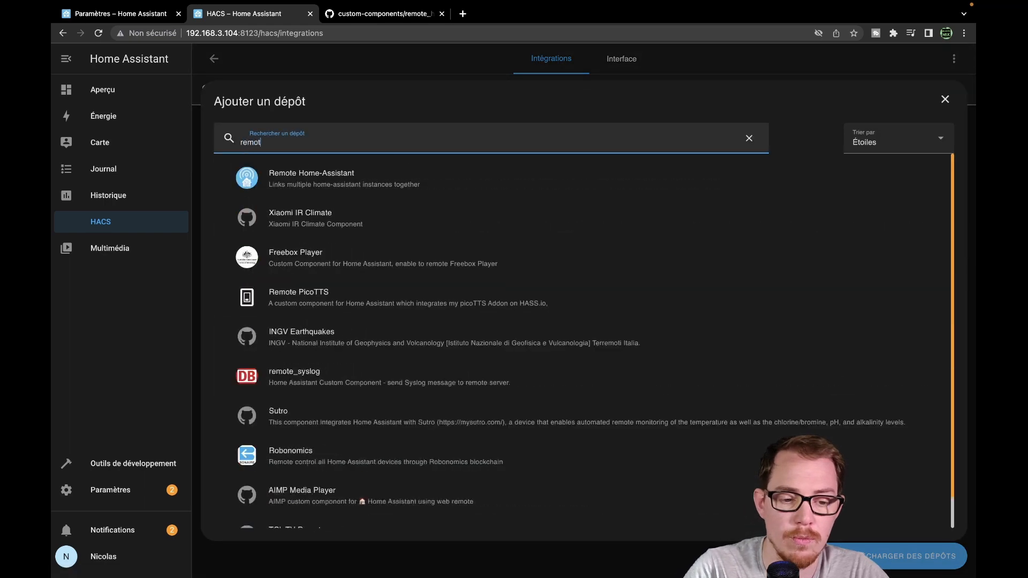
pyautogui.click(381, 177)
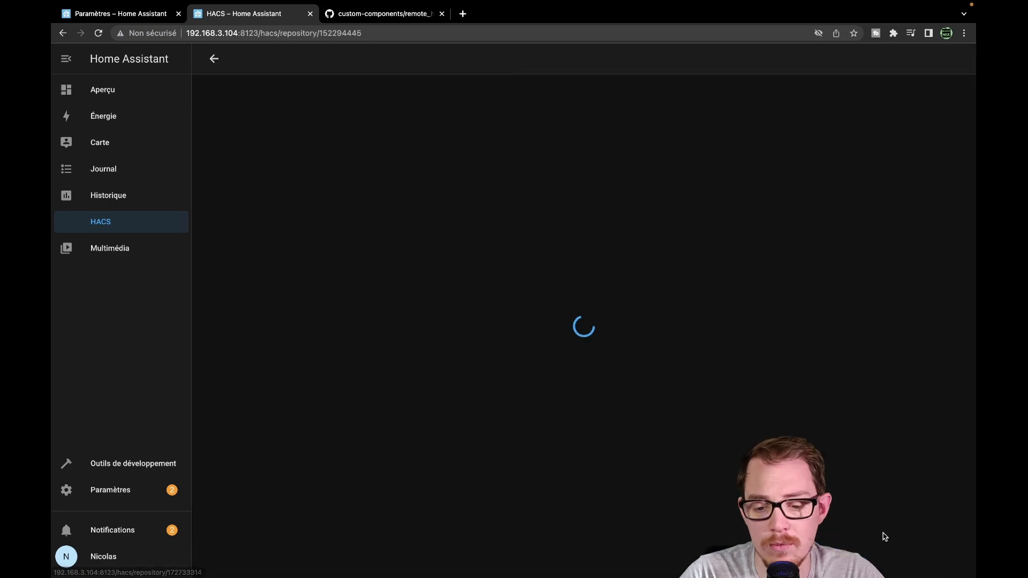
# Download the Remote Home-Assistant repository to this instance and return to the HACS integrations list
pyautogui.click(928, 557)
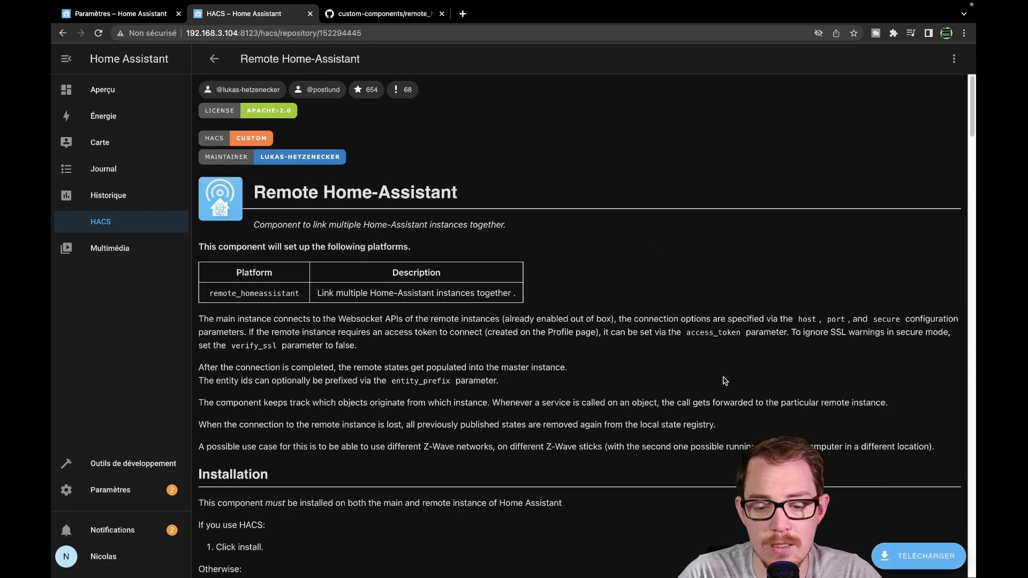
pyautogui.click(716, 402)
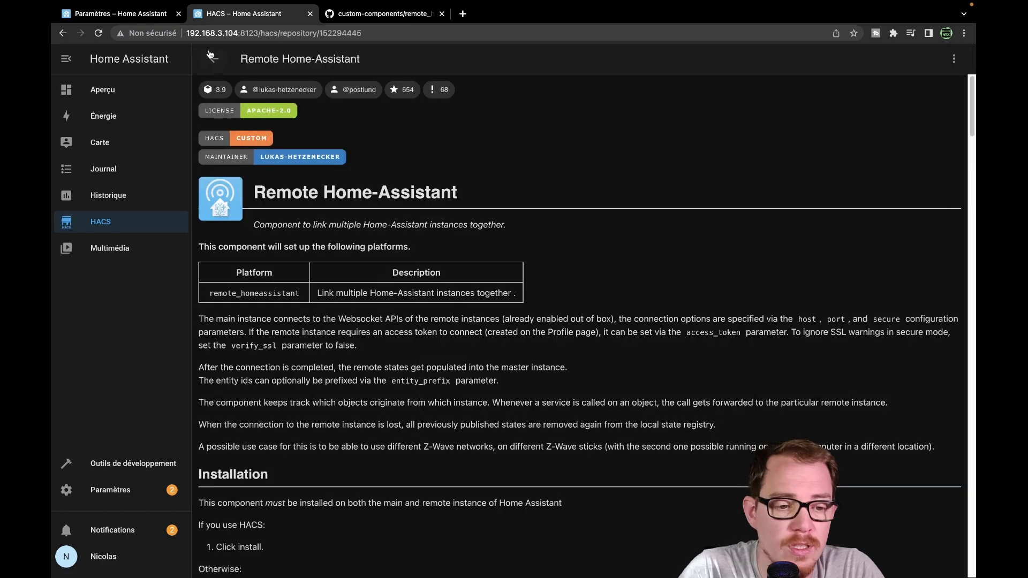
pyautogui.click(214, 60)
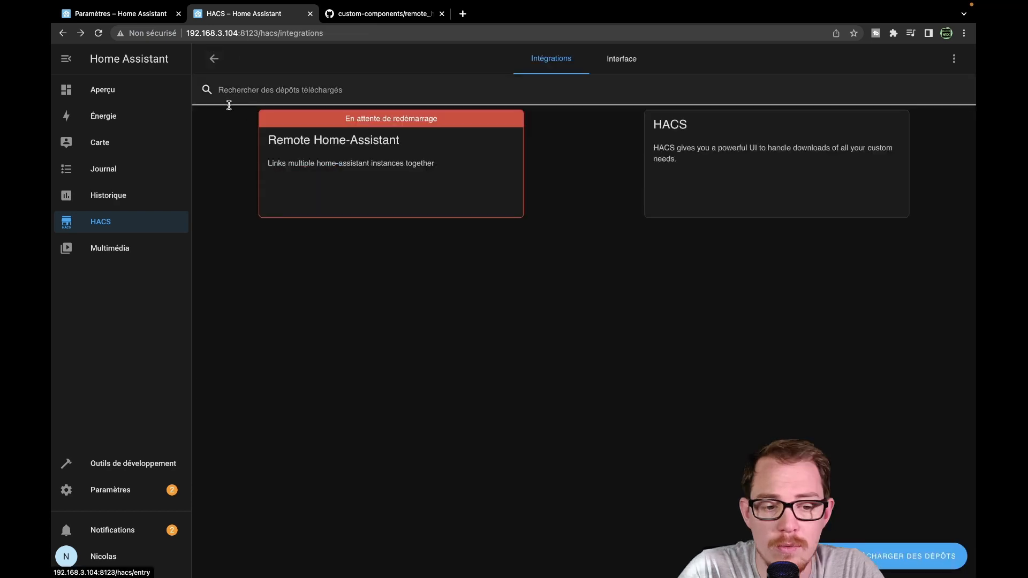
# Restart Home Assistant on the 192.168.3.104 instance from its settings
pyautogui.click(384, 201)
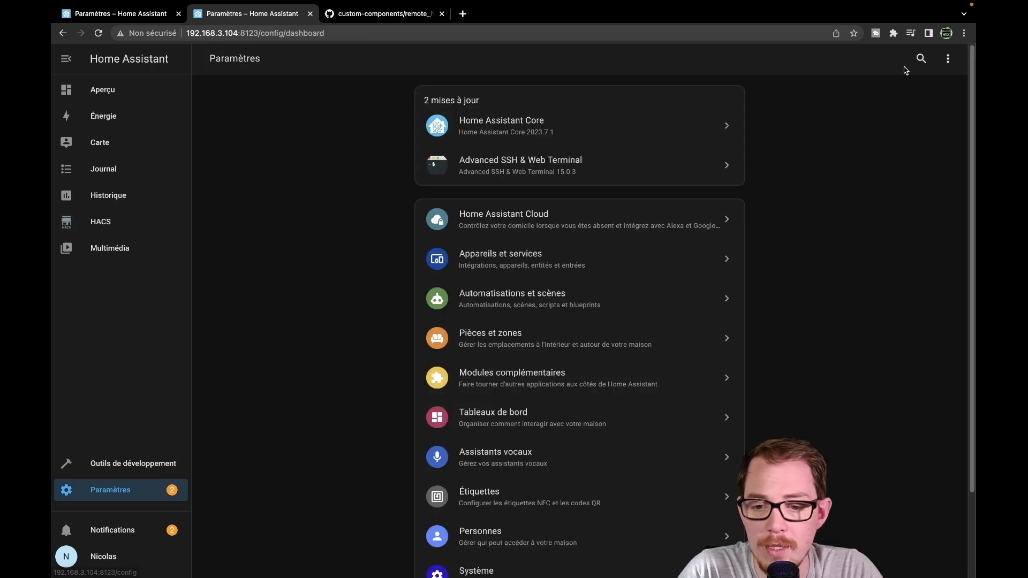
pyautogui.click(948, 58)
pyautogui.click(917, 127)
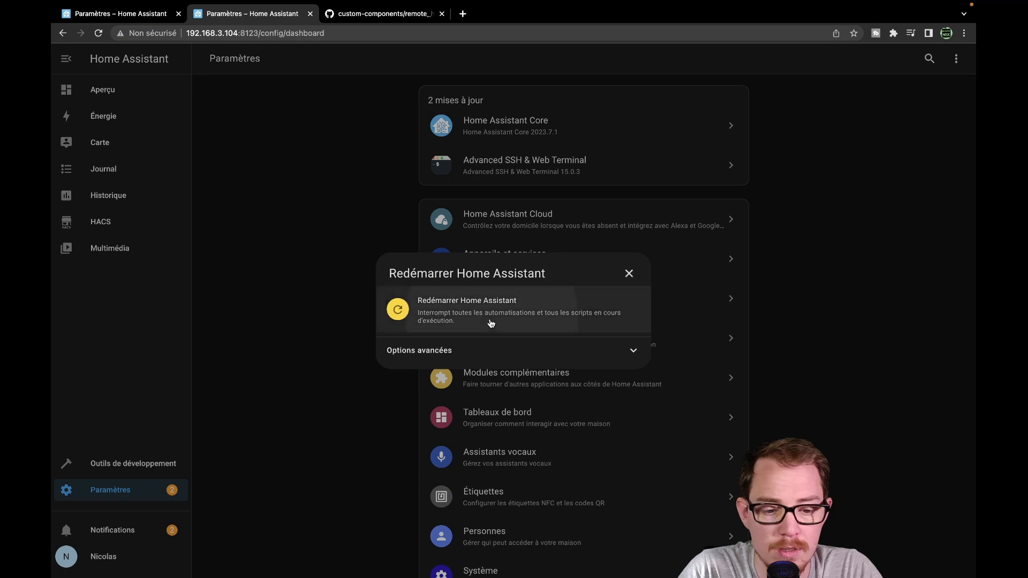
pyautogui.click(514, 301)
pyautogui.click(609, 362)
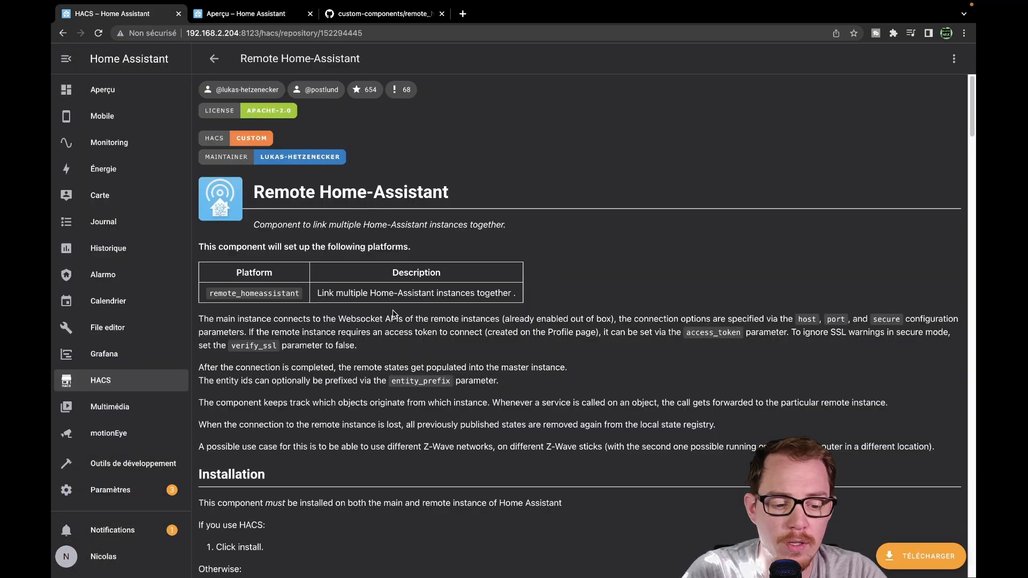
# On the 192.168.2.204 instance, read Remote Home-Assistant's instructions for the remote instance's configuration.yaml and the main instance's web configuration
pyautogui.scroll(-2, 393, 313)
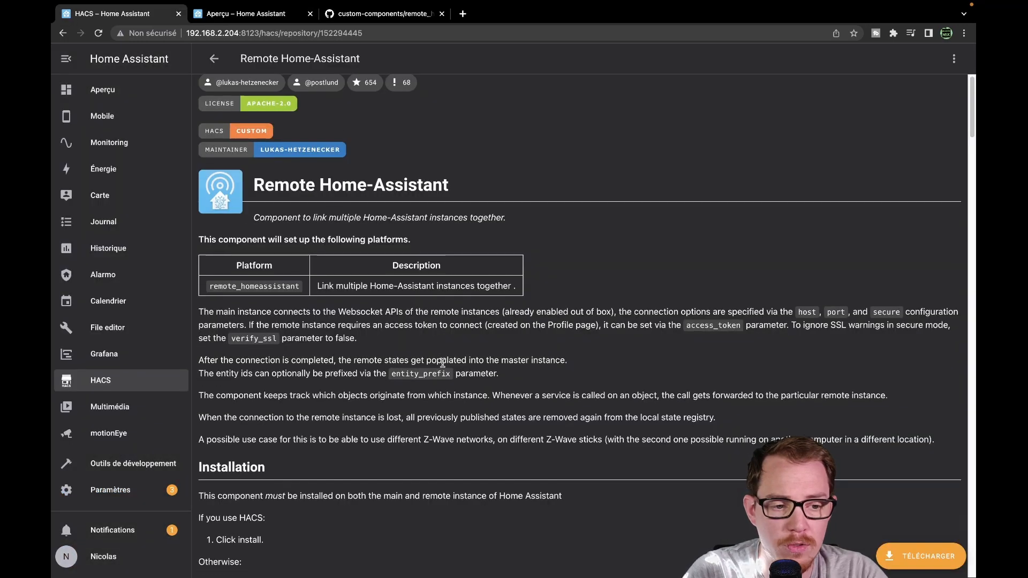
pyautogui.scroll(-6, 394, 301)
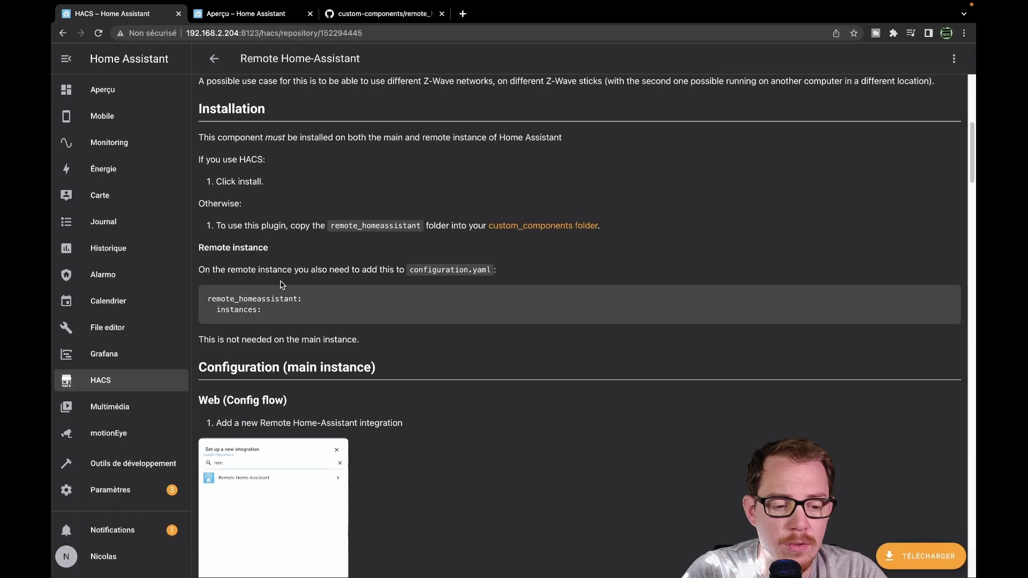
pyautogui.moveTo(212, 271); pyautogui.dragTo(499, 279)
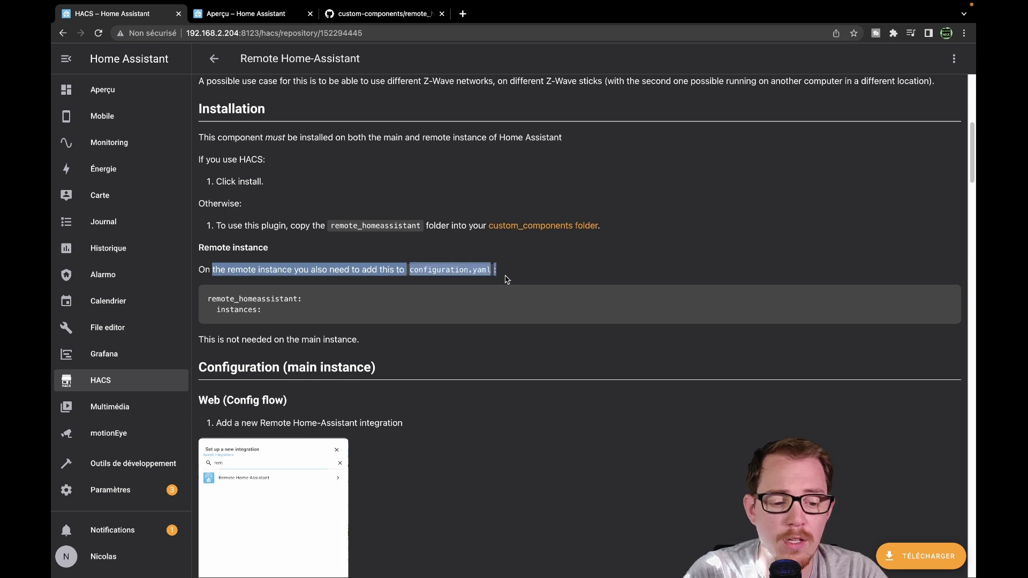
pyautogui.click(272, 329)
pyautogui.scroll(-1, 271, 329)
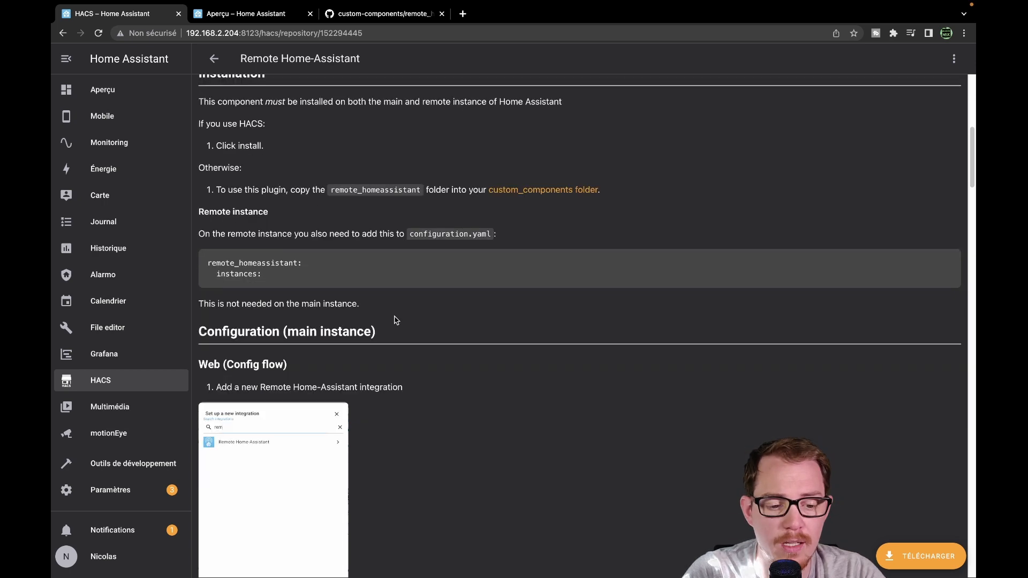
pyautogui.moveTo(237, 304); pyautogui.dragTo(404, 317)
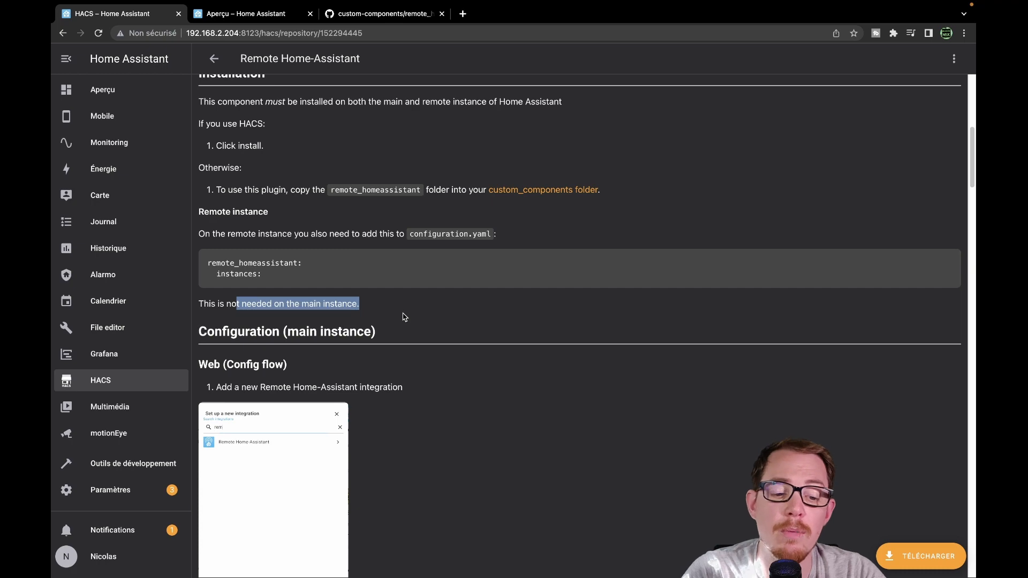
pyautogui.scroll(-5, 404, 317)
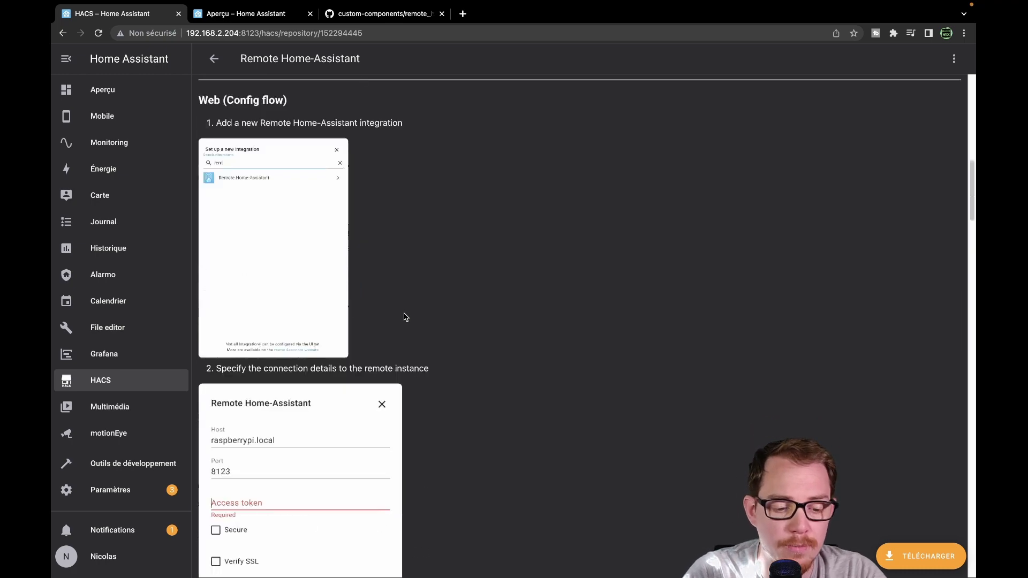
pyautogui.scroll(6, 712, 355)
pyautogui.scroll(-4, 698, 352)
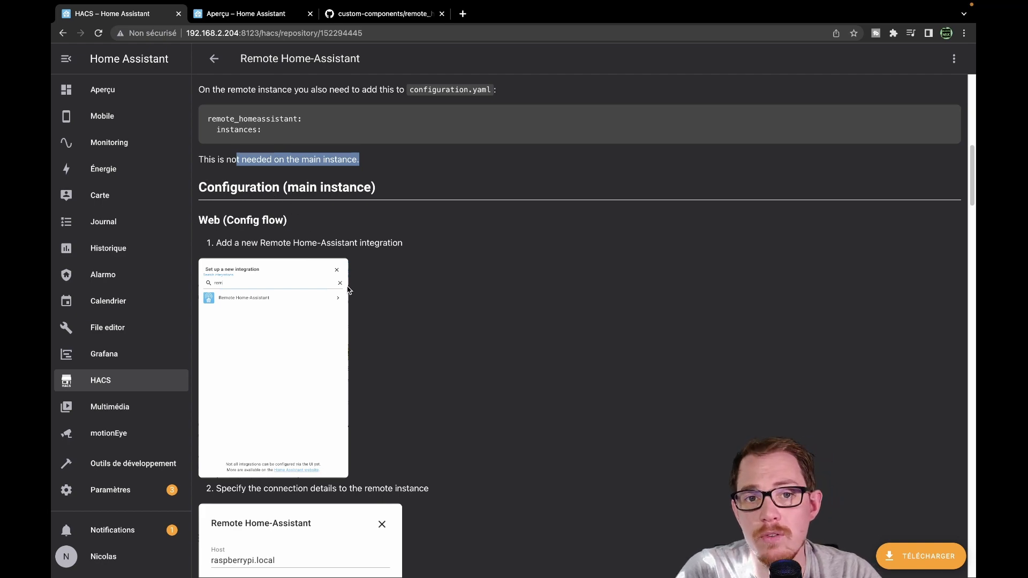
pyautogui.scroll(-15, 346, 294)
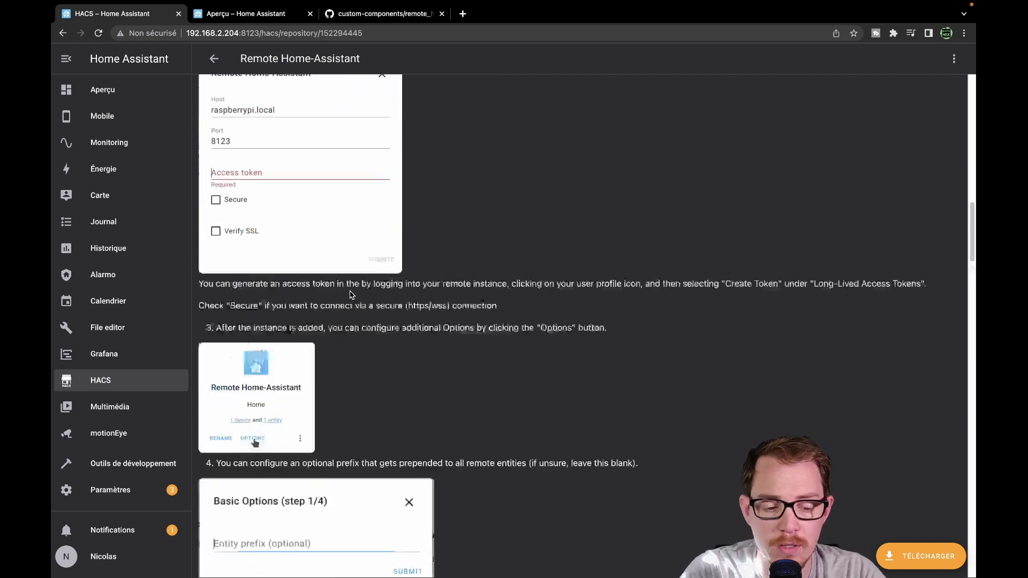
# Read the rest of the Remote Home-Assistant documentation, covering the YAML configuration examples, option descriptions and special notes
pyautogui.scroll(-9, 350, 294)
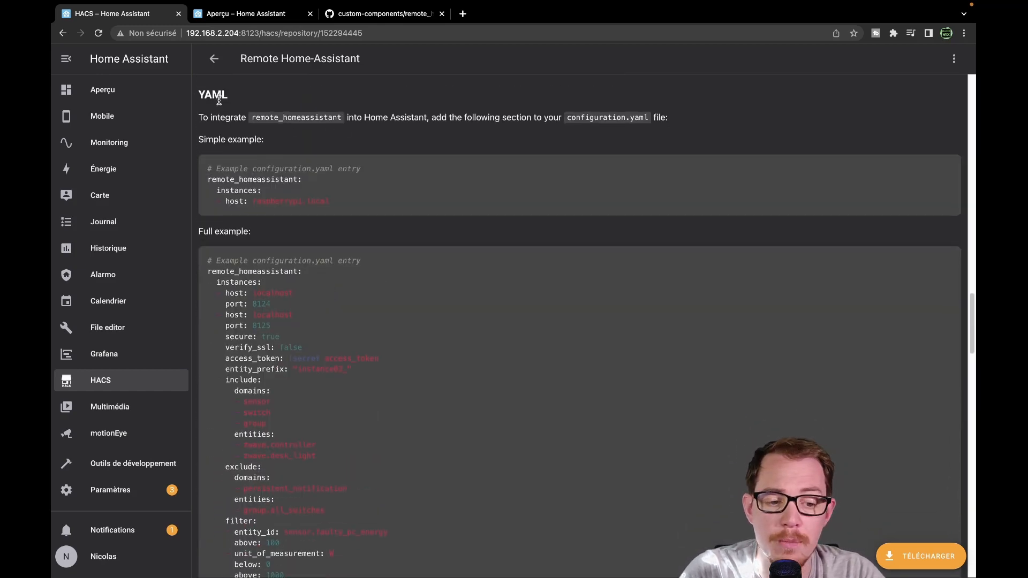
pyautogui.scroll(-5, 391, 261)
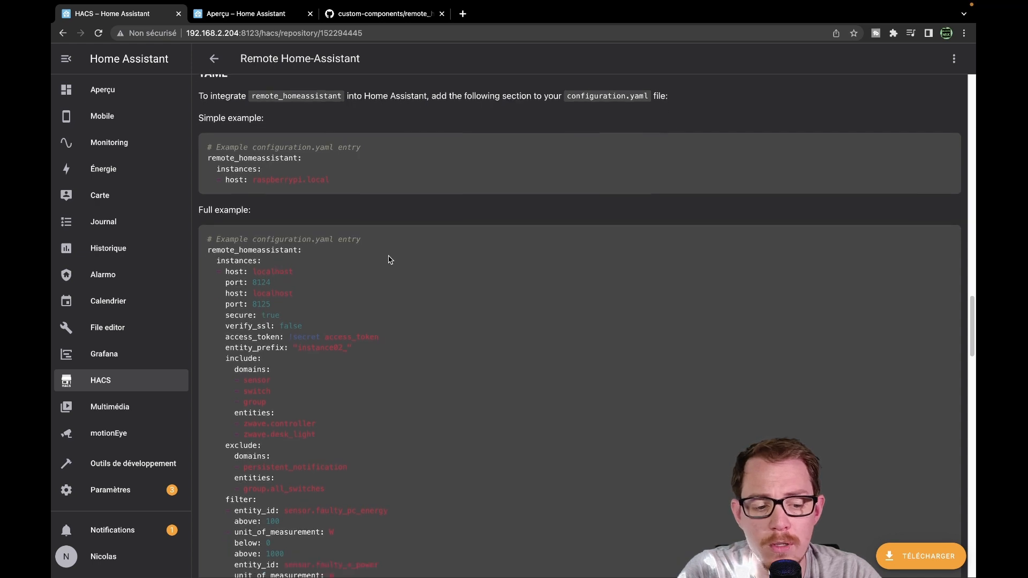
pyautogui.scroll(-2, 391, 261)
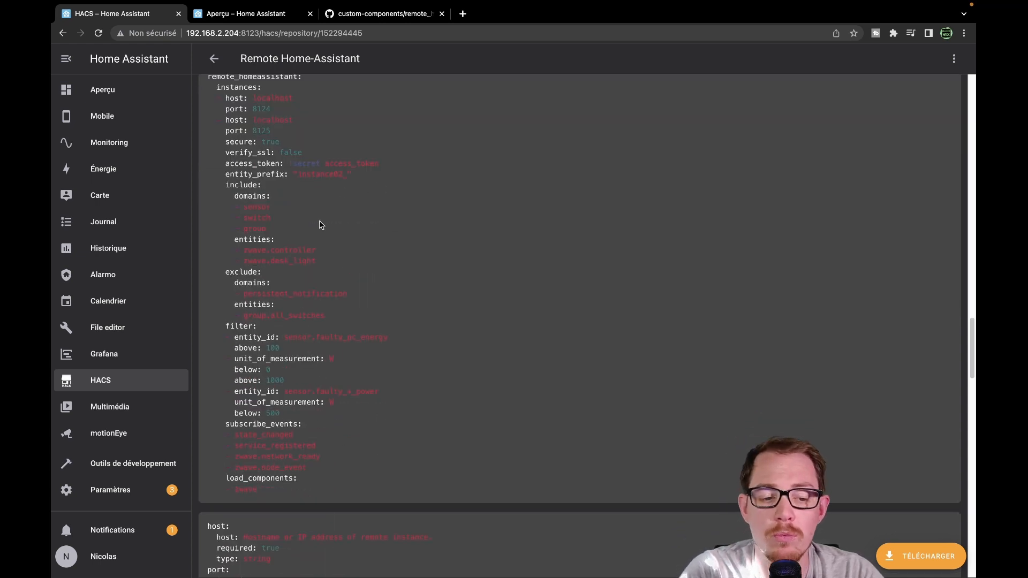
pyautogui.scroll(-20, 264, 429)
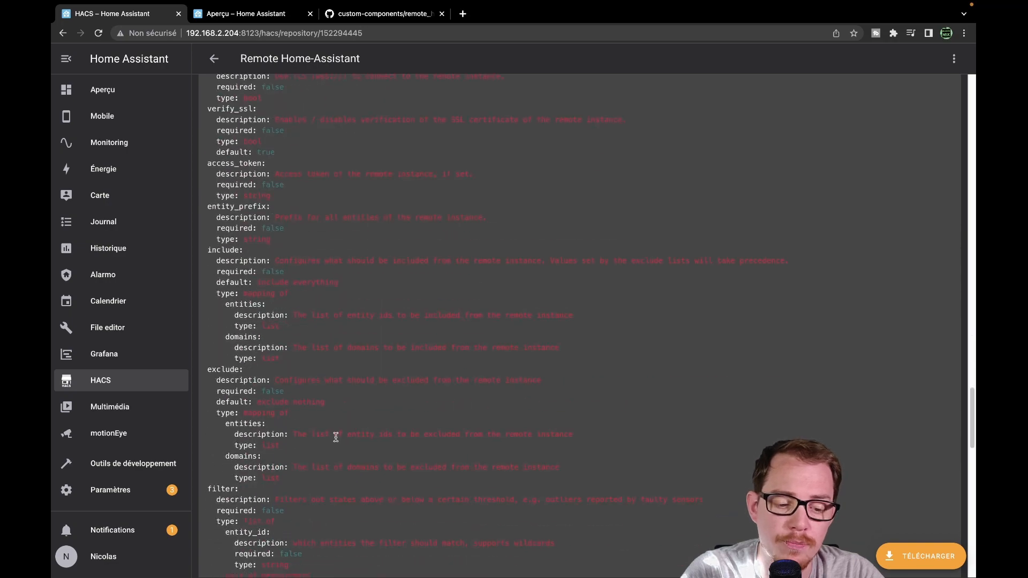
pyautogui.scroll(-20, 336, 437)
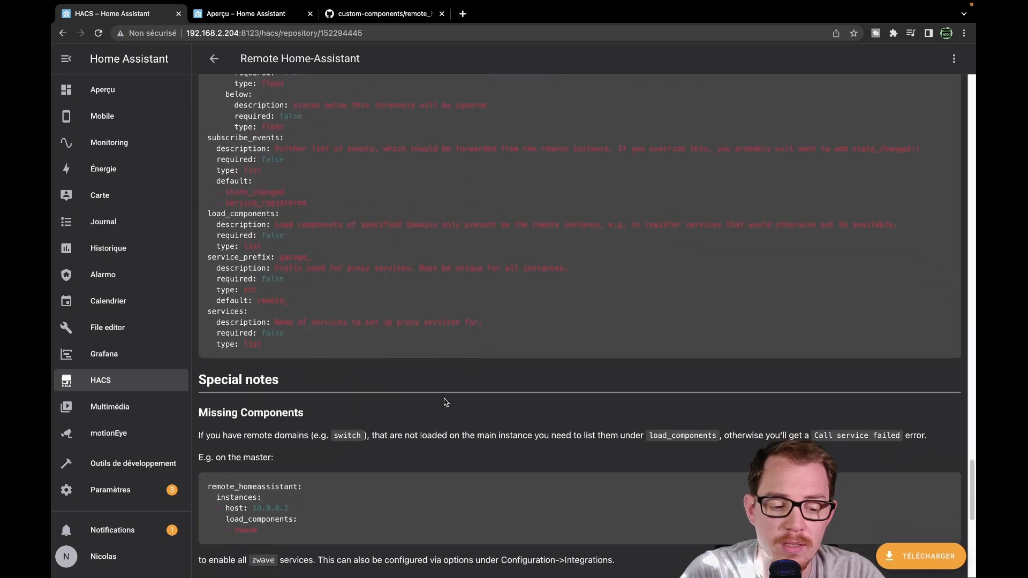
pyautogui.scroll(-10, 447, 401)
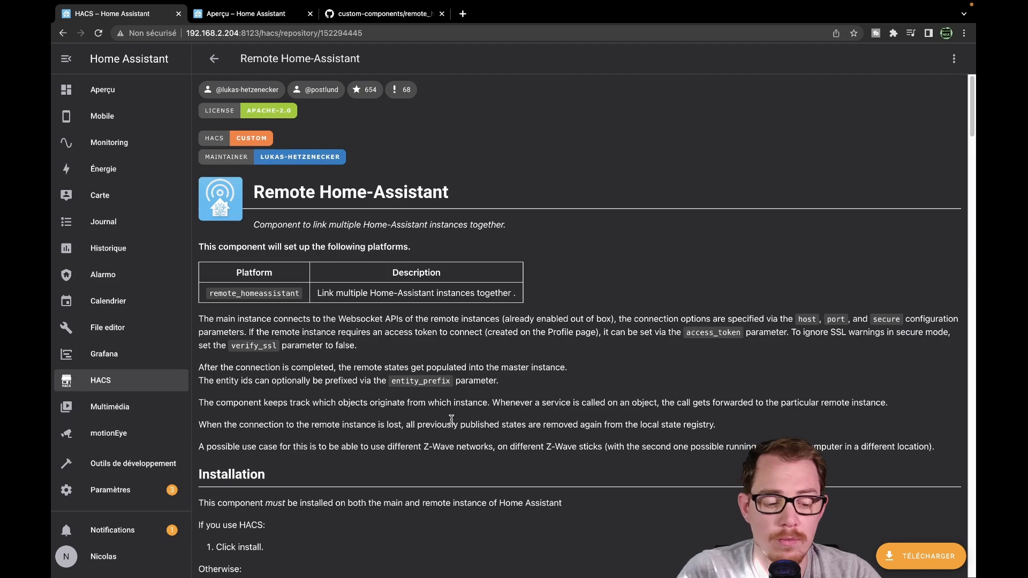
pyautogui.scroll(-17, 451, 420)
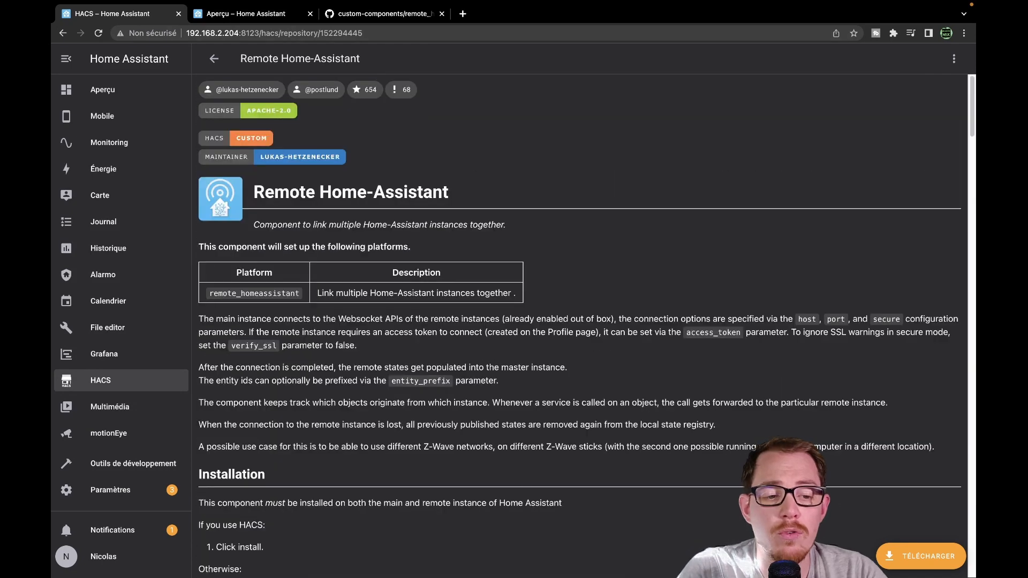
# On the 192.168.3.104 instance, find the File editor add-on in the add-on store by searching "file" and install it
pyautogui.hotkey('ctrl', 'Tab')
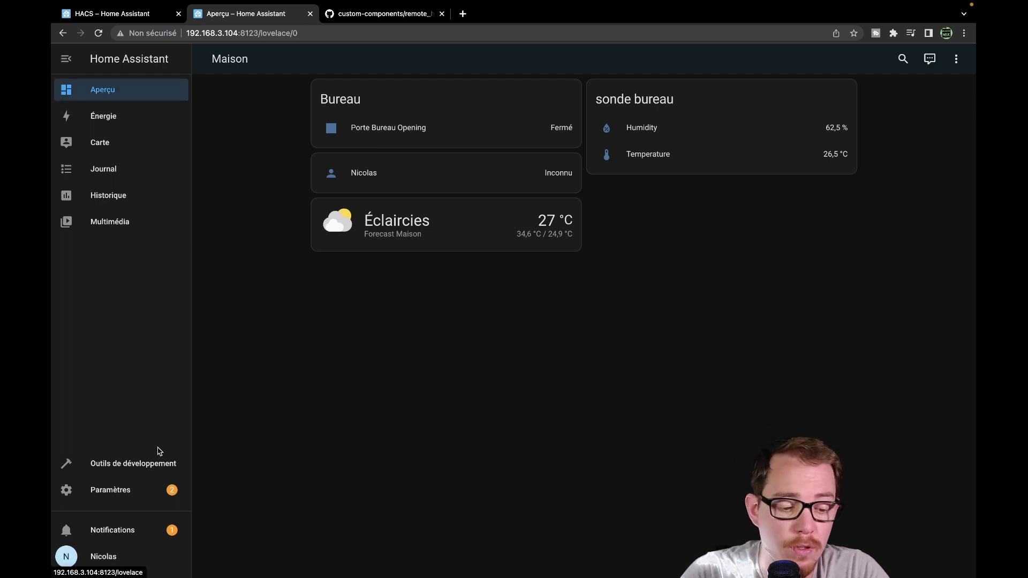
pyautogui.click(123, 496)
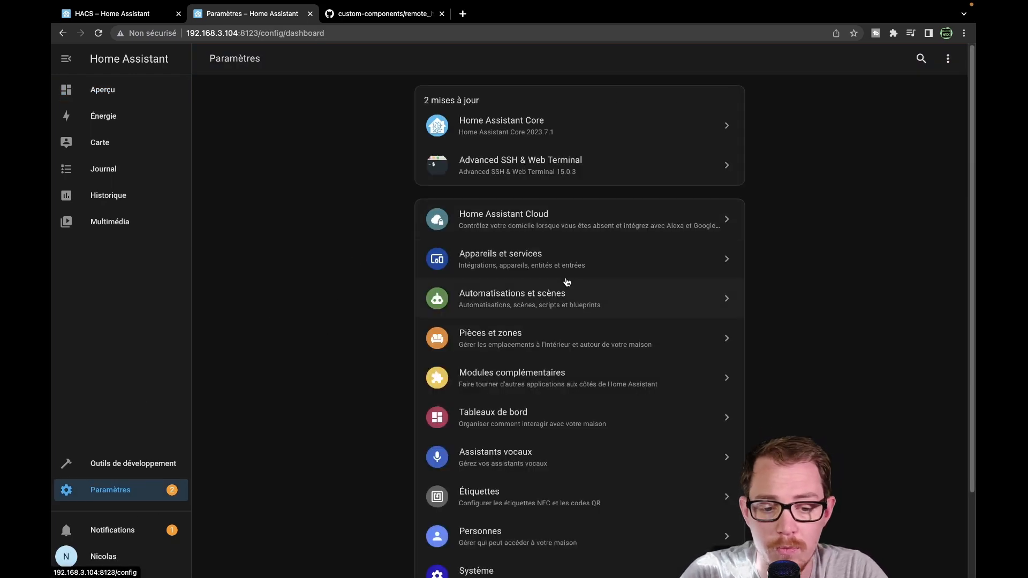
pyautogui.click(558, 369)
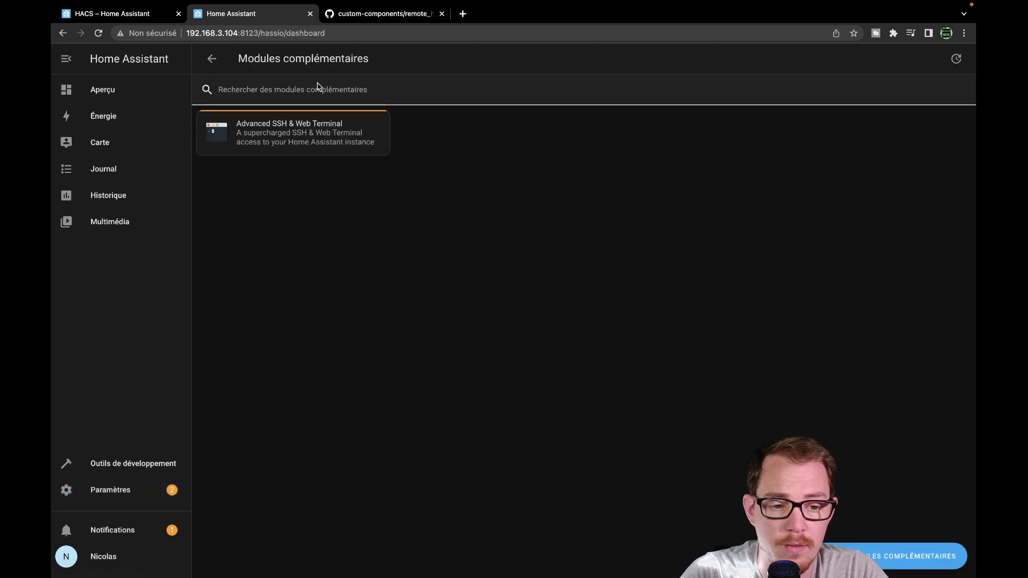
pyautogui.click(846, 556)
pyautogui.click(319, 100)
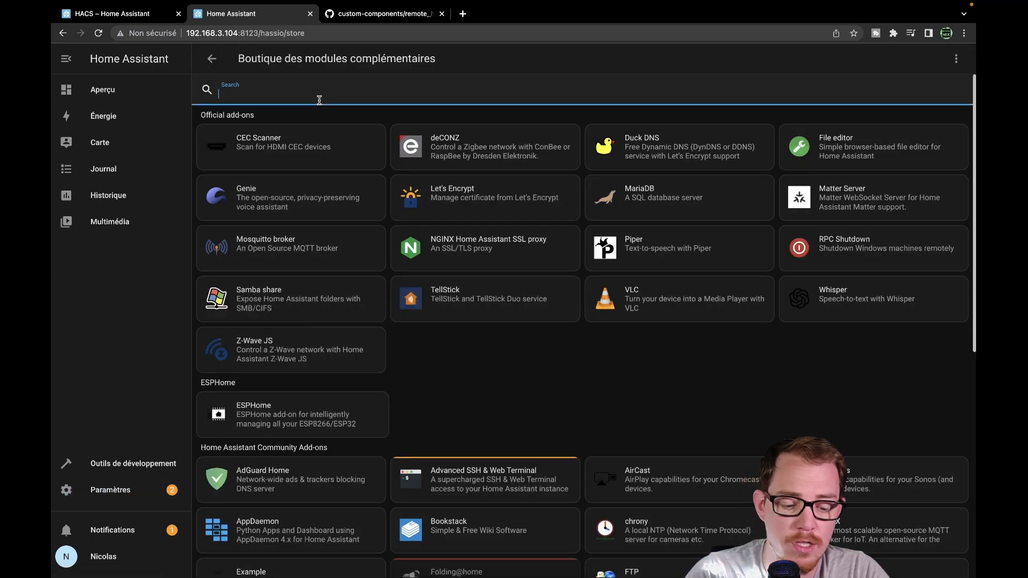
pyautogui.write('file')
pyautogui.click(330, 143)
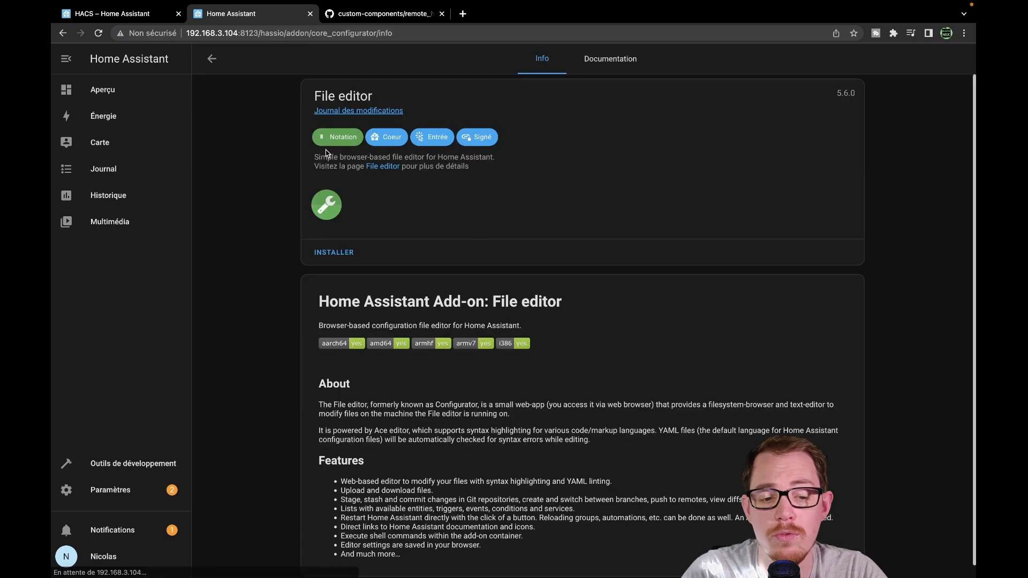
pyautogui.click(339, 256)
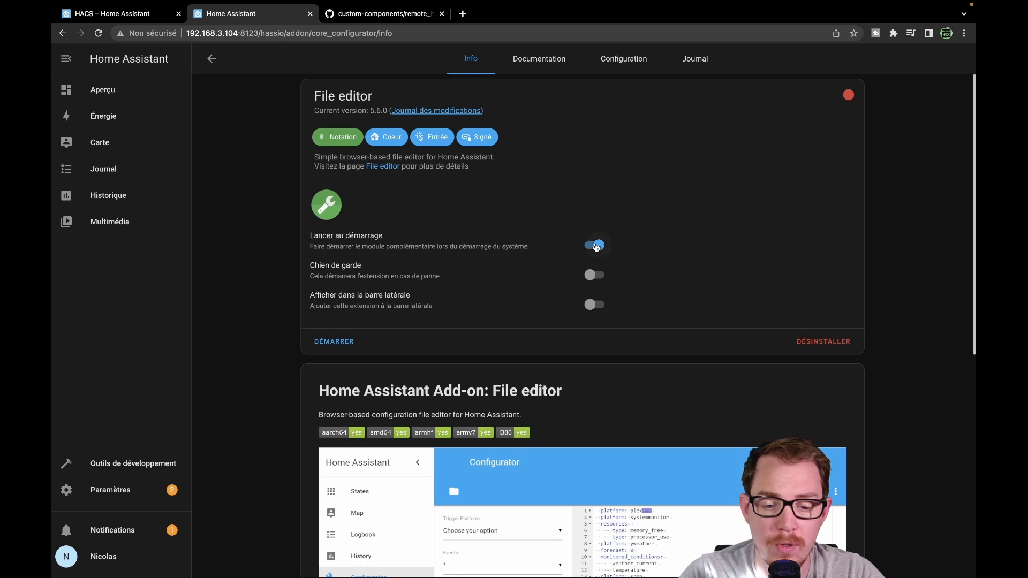
# Disable launch at startup for the File editor add-on and start it
pyautogui.click(596, 246)
pyautogui.scroll(-2, 615, 312)
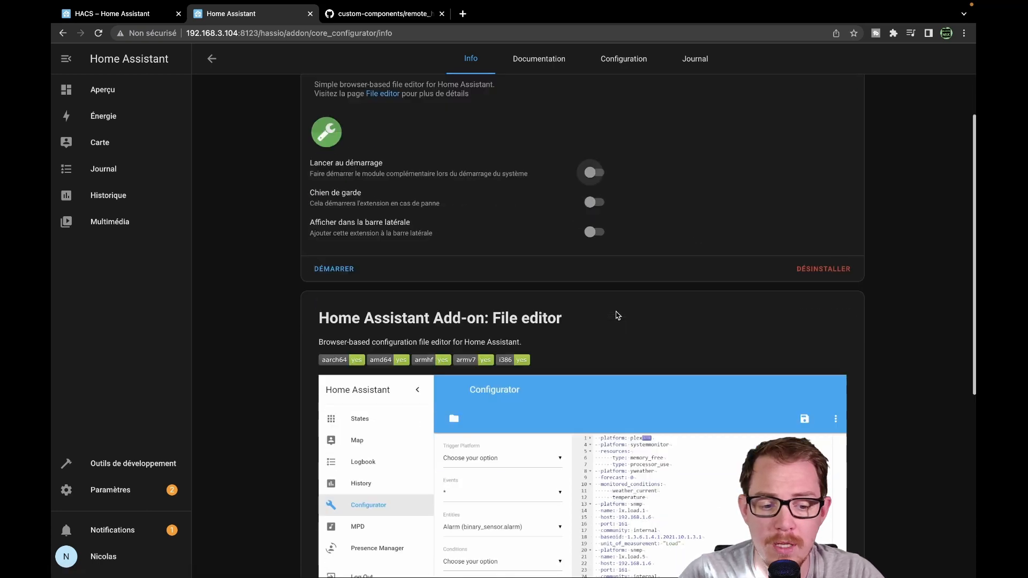
pyautogui.click(346, 276)
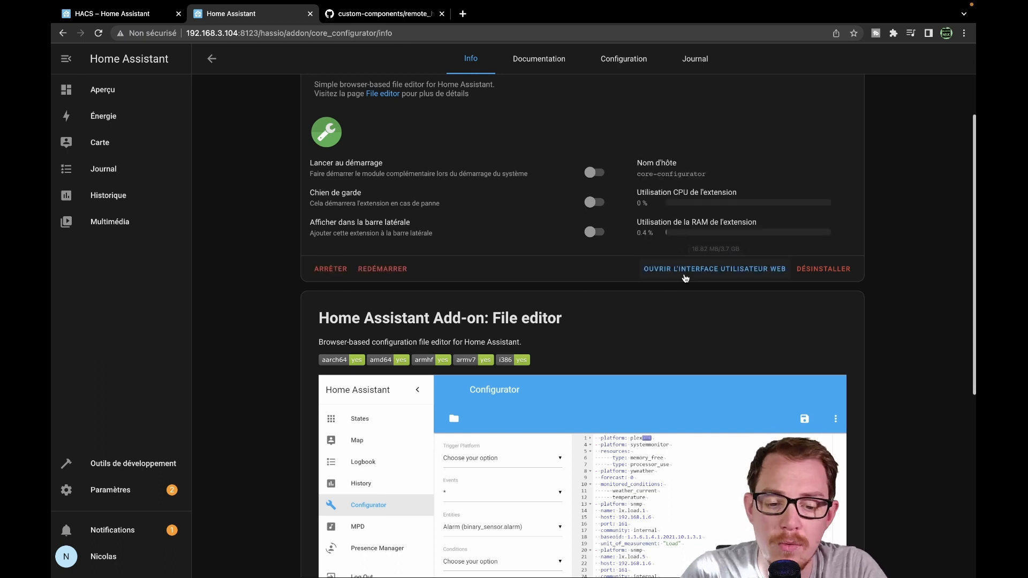
# Open File editor's web interface and load configuration.yaml from the config folder
pyautogui.click(686, 270)
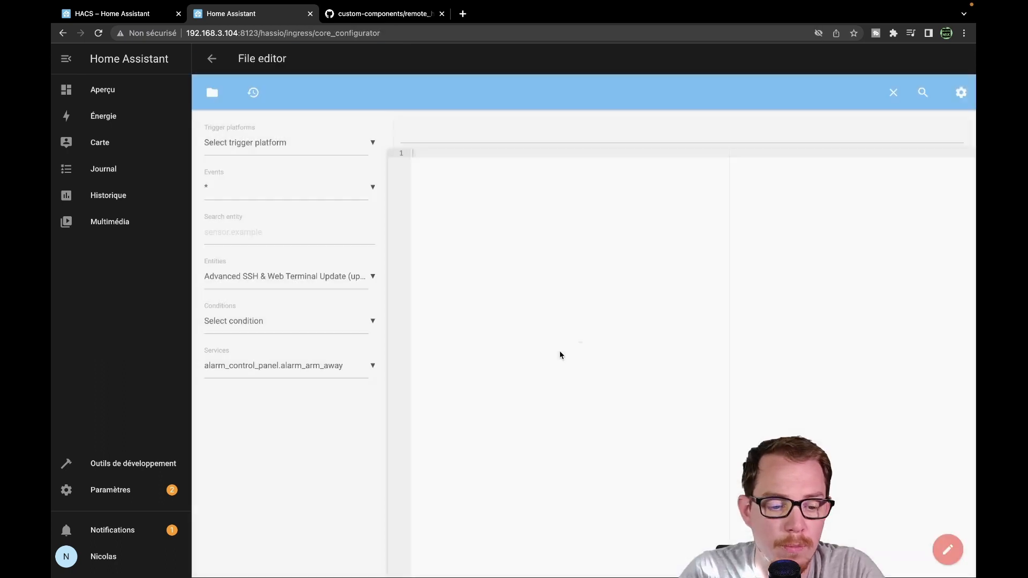
pyautogui.click(212, 92)
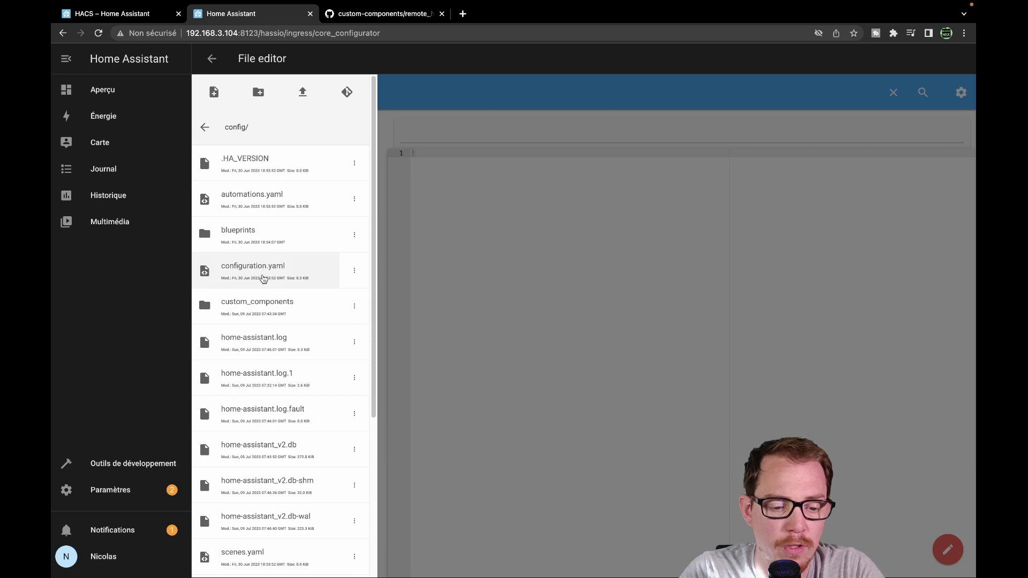
pyautogui.click(262, 278)
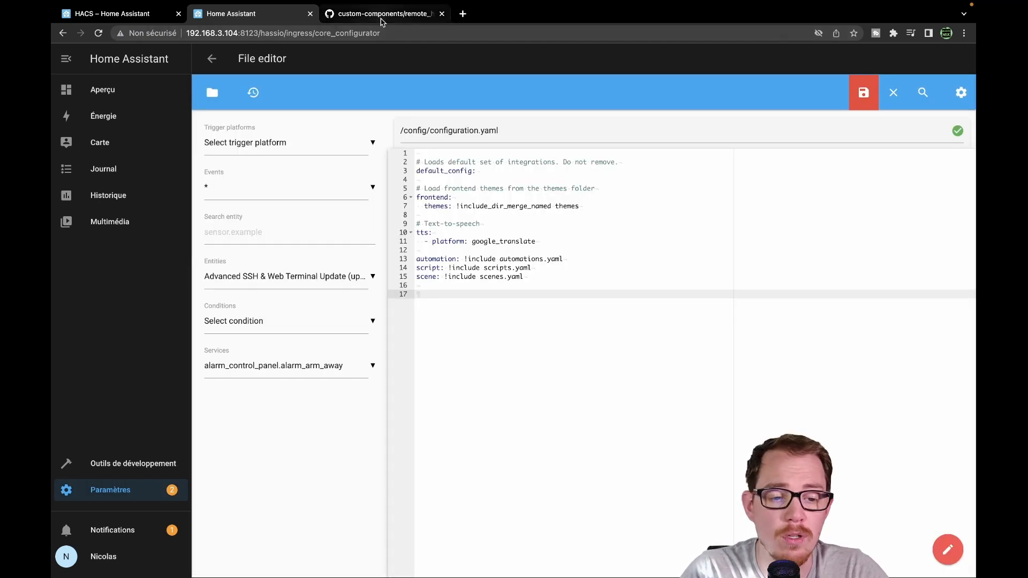
# Copy the remote_homeassistant: instances: snippet from the GitHub README to the end of configuration.yaml and save the file
pyautogui.click(382, 21)
pyautogui.scroll(-5, 420, 420)
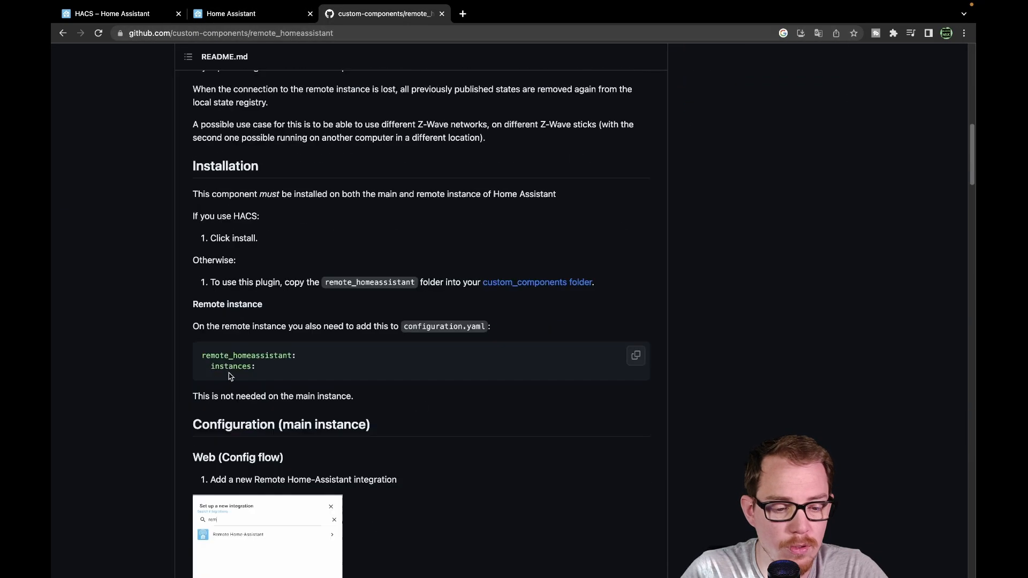
pyautogui.moveTo(272, 373); pyautogui.dragTo(180, 356)
pyautogui.press('super+c')
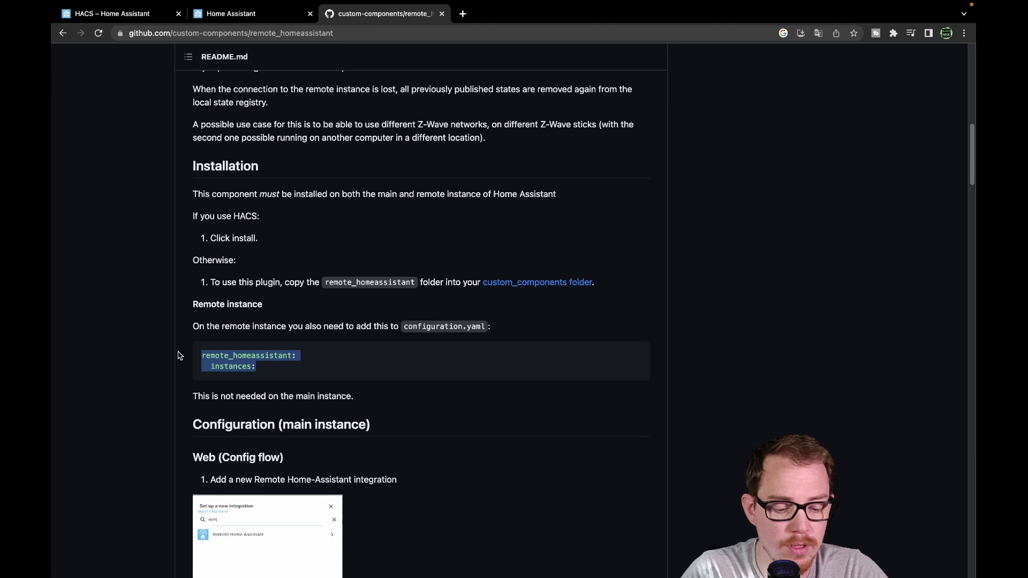
pyautogui.click(254, 15)
pyautogui.press('super+v')
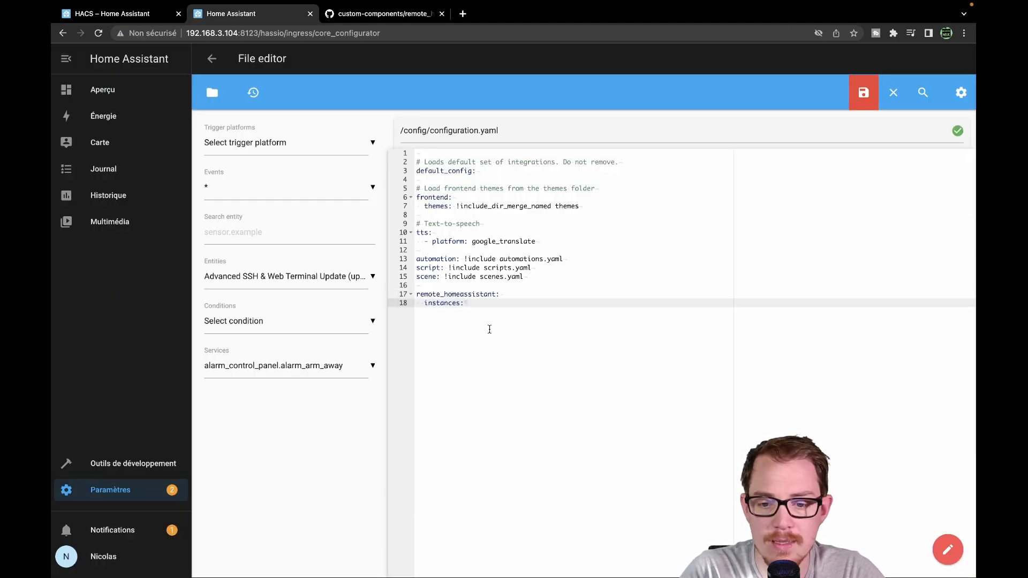
pyautogui.click(863, 92)
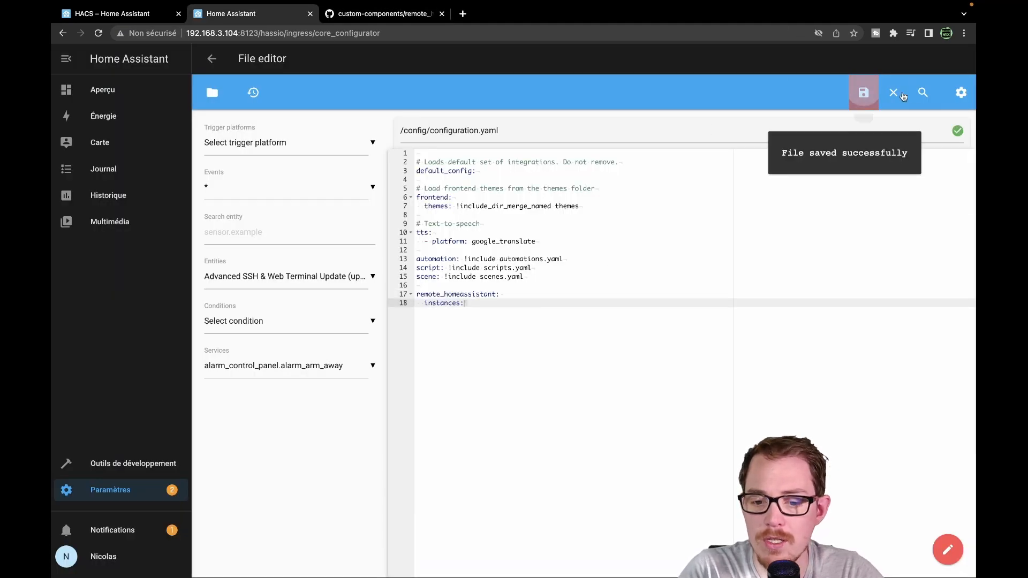
# Restart Home Assistant on the 192.168.3.104 instance from within File editor
pyautogui.click(961, 92)
pyautogui.click(891, 428)
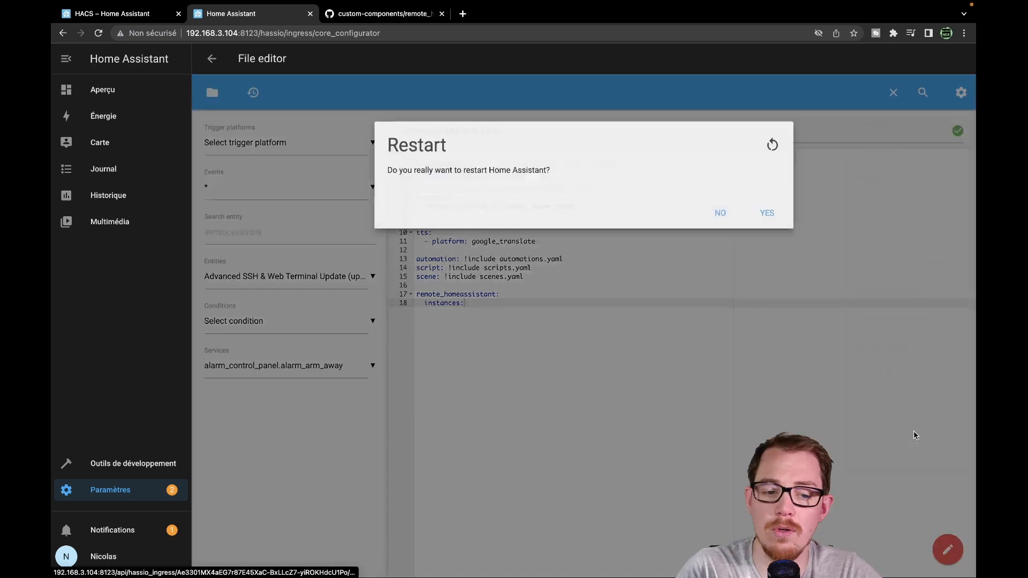
pyautogui.click(772, 216)
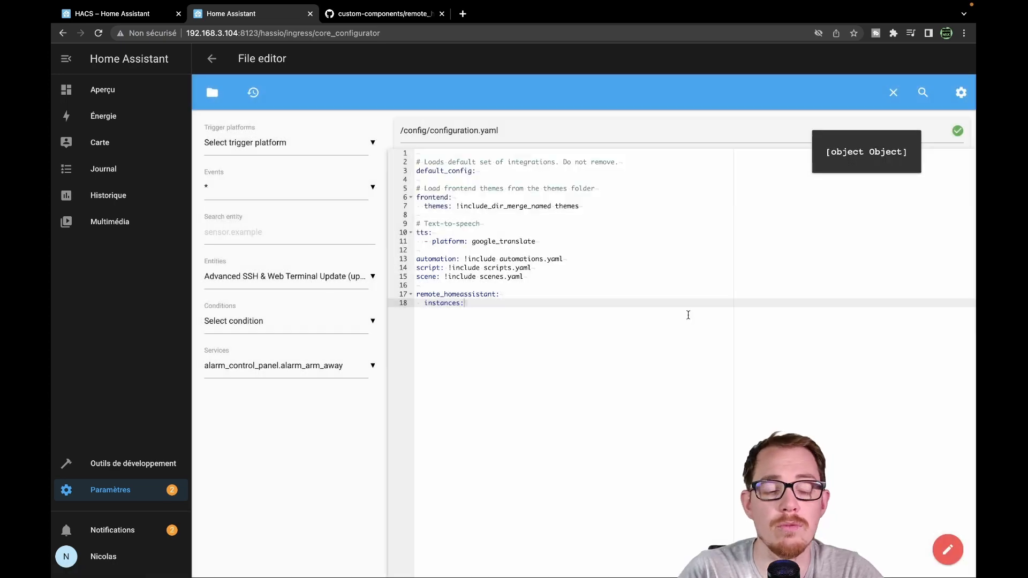
# Copy the remote instance's address and port, 192.168.3.104:8123, from its page URL
pyautogui.click(260, 33)
pyautogui.click(260, 34)
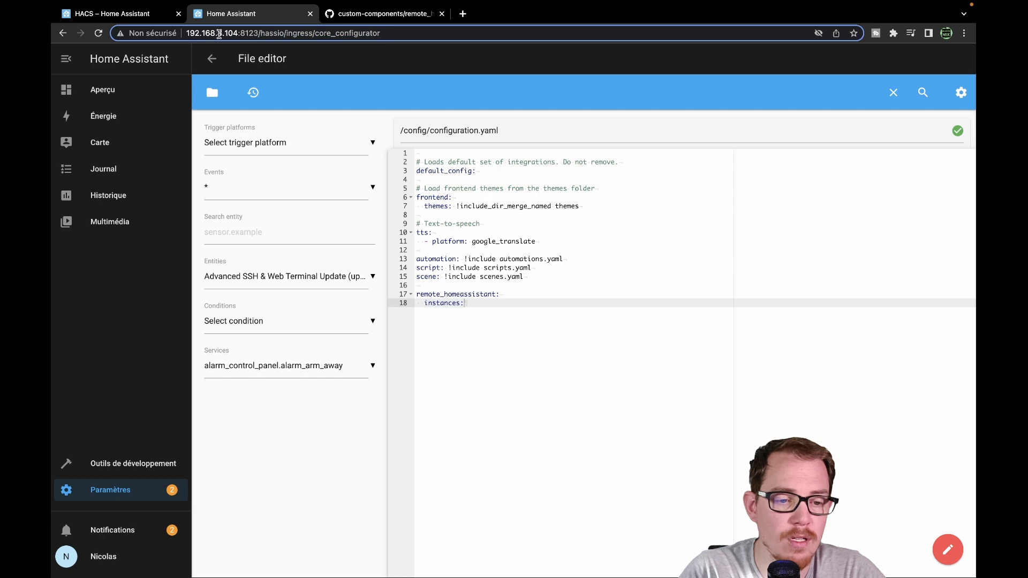
pyautogui.keyDown('shift'); pyautogui.click(190, 34); pyautogui.keyUp('shift')
pyautogui.press('super+c')
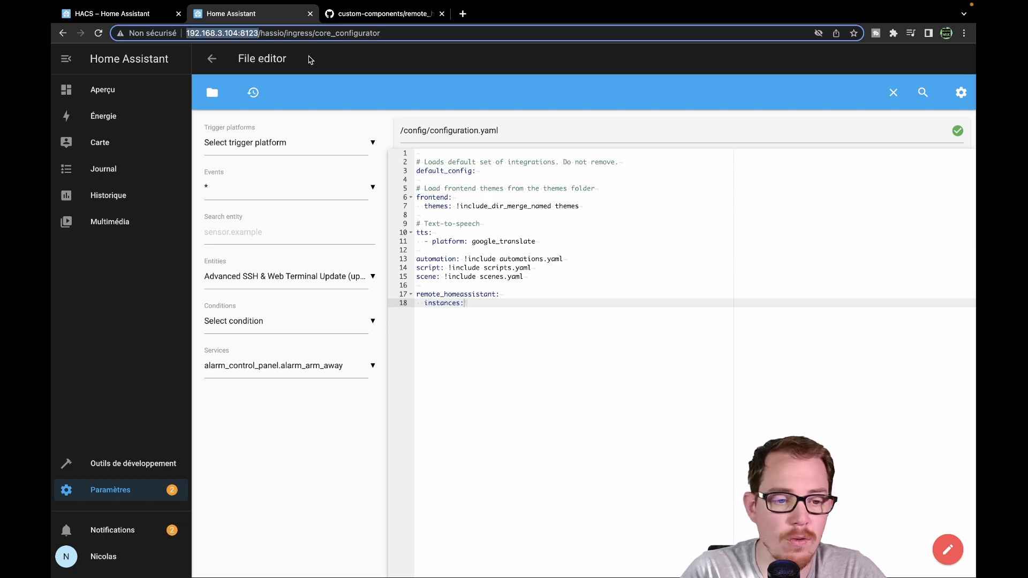
# On the 192.168.2.204 instance, start adding a new integration and search the brands for "home assi"
pyautogui.click(117, 15)
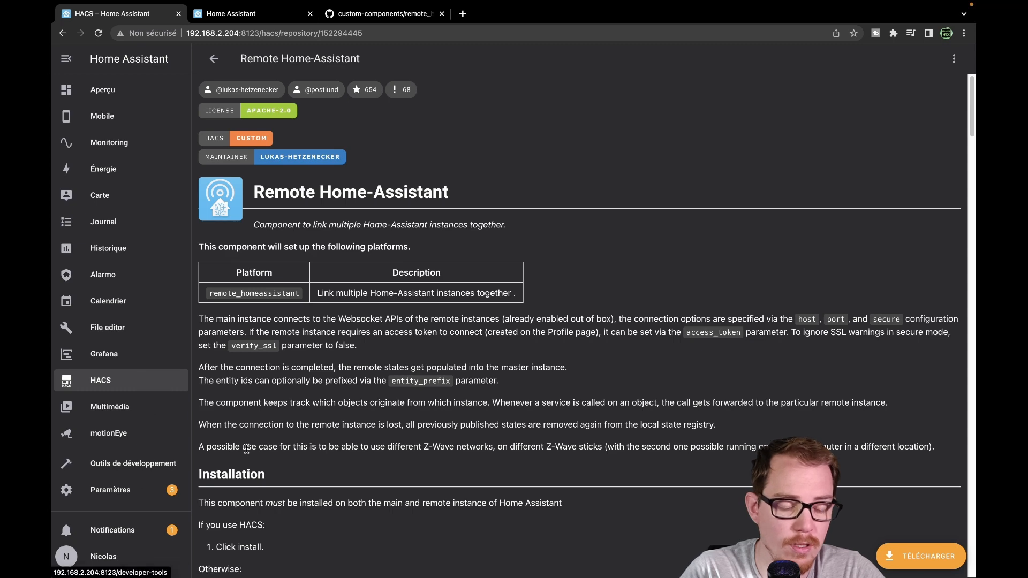
pyautogui.click(131, 490)
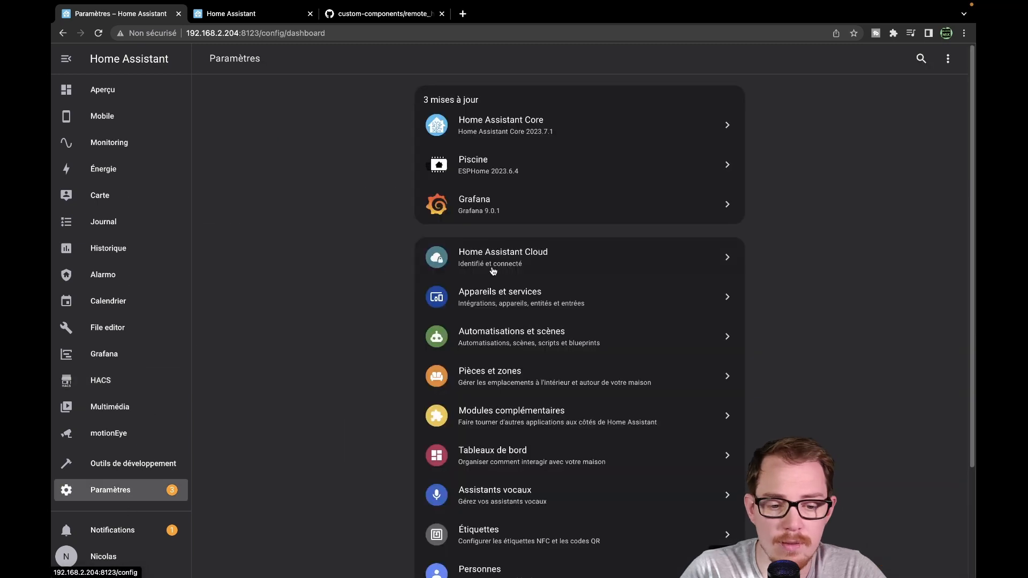
pyautogui.click(537, 298)
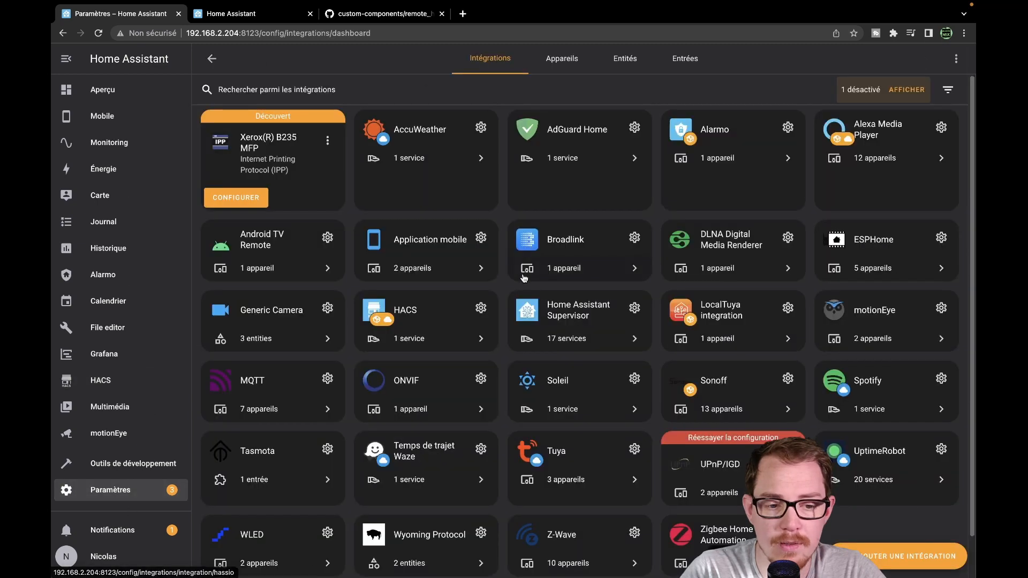
pyautogui.click(884, 558)
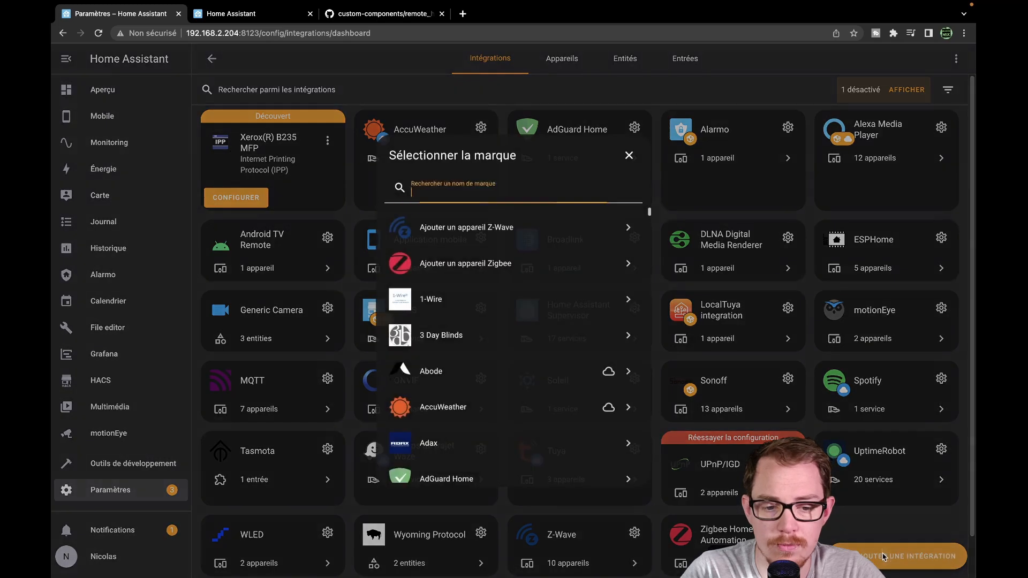
pyautogui.write('home')
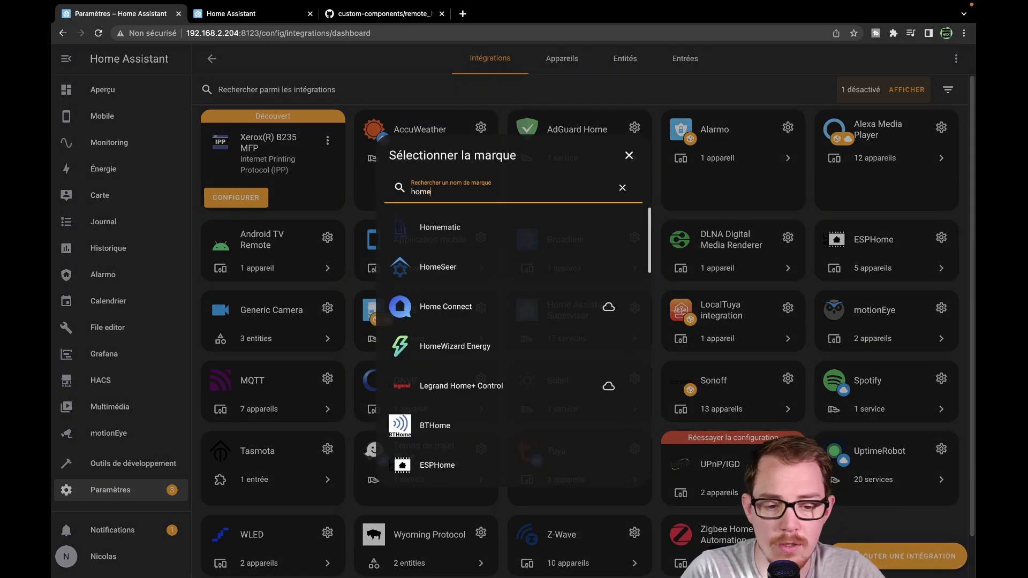
pyautogui.write(' assi')
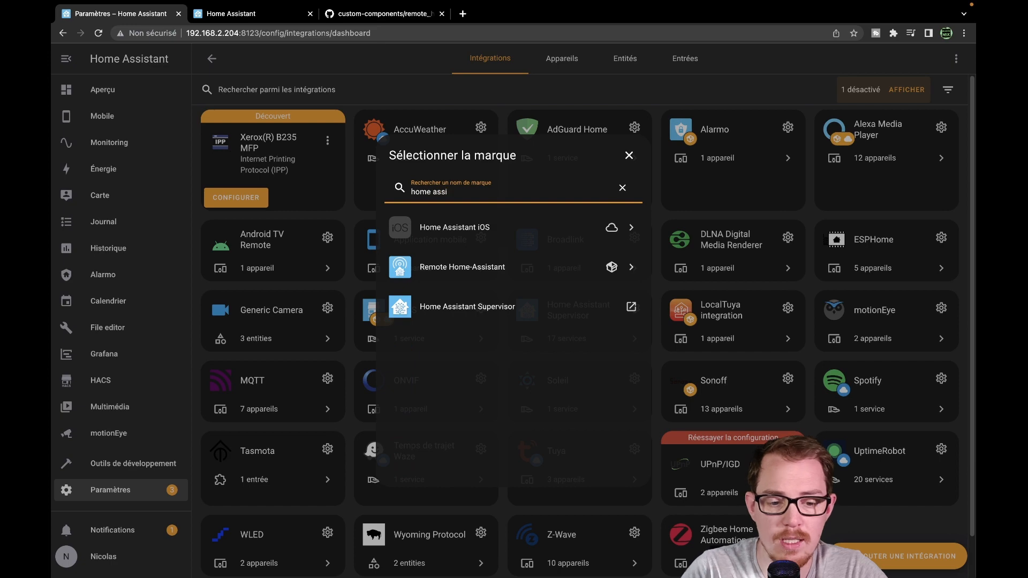
# Choose the Remote Home-Assistant integration and submit Add a remote node as its installation type
pyautogui.click(480, 271)
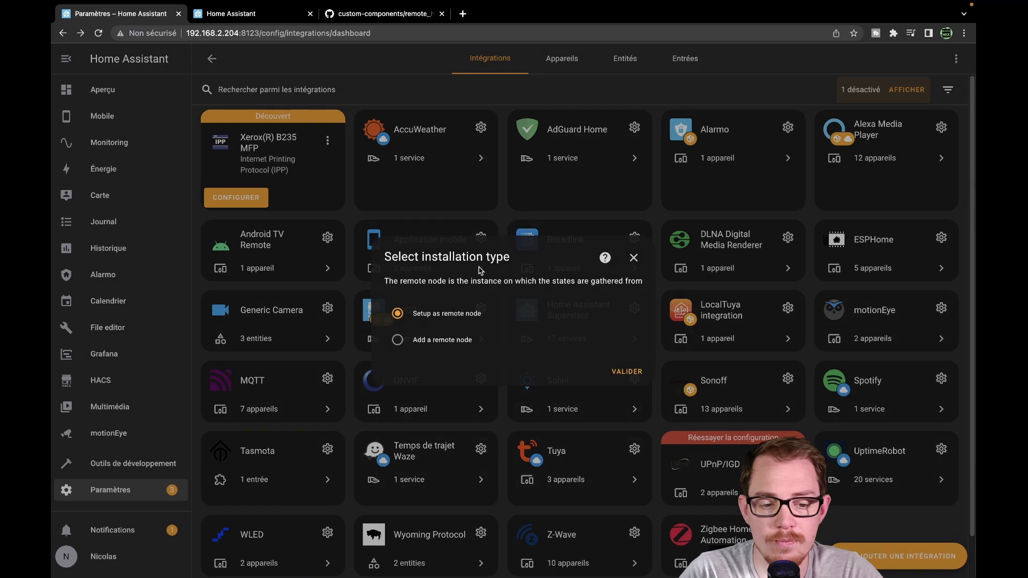
pyautogui.click(399, 341)
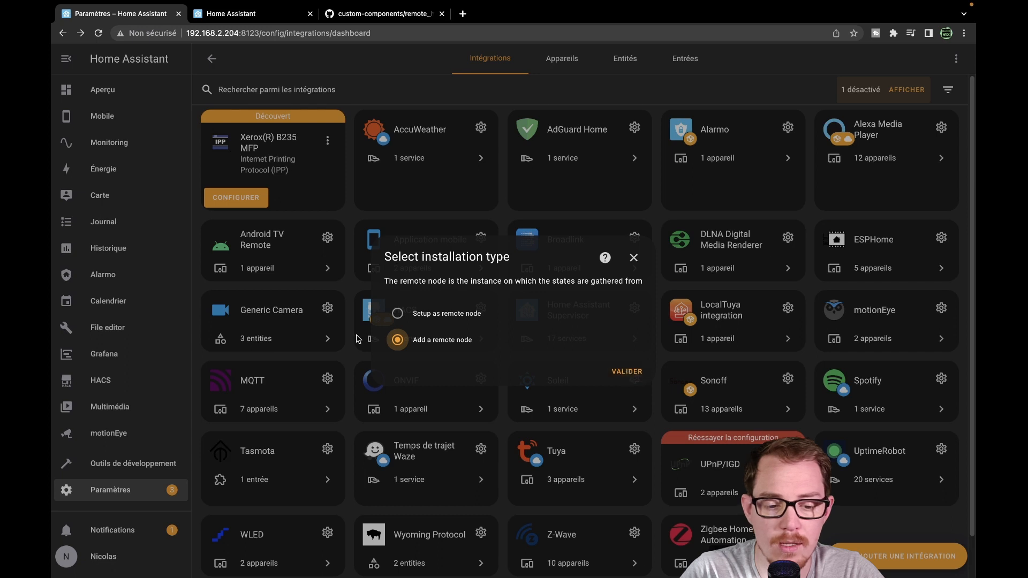
pyautogui.click(622, 373)
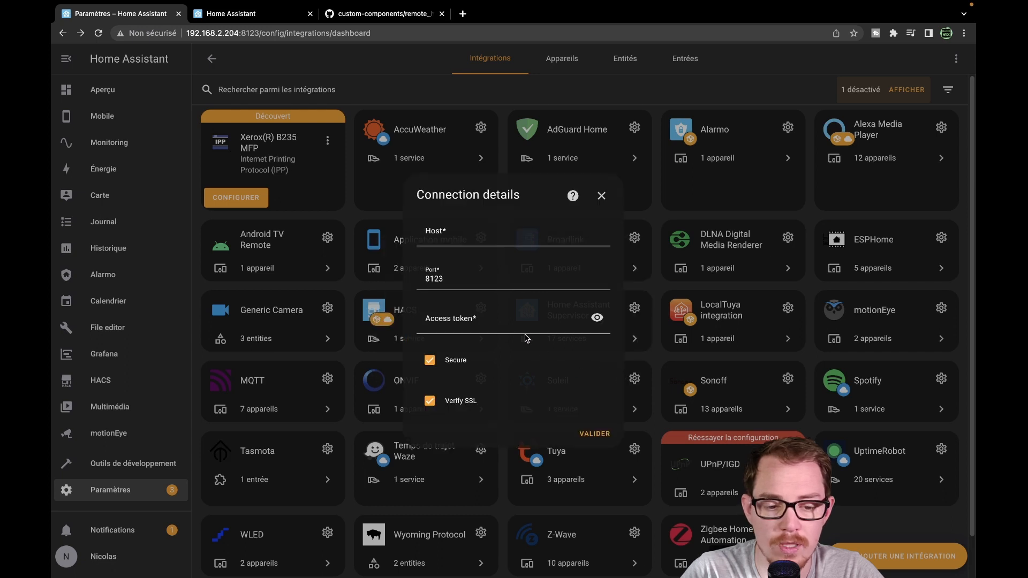
pyautogui.click(476, 239)
pyautogui.press('super+v')
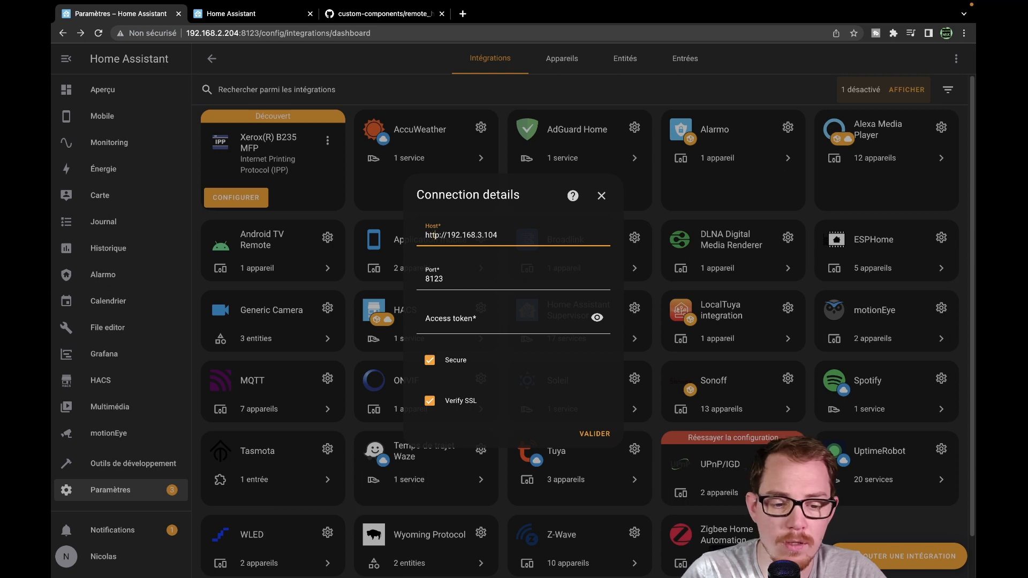
pyautogui.press('BackSpace')
pyautogui.press('BackSpace')
pyautogui.press('BackSpace')
pyautogui.press('BackSpace')
pyautogui.press('BackSpace')
pyautogui.press('BackSpace')
pyautogui.press('BackSpace')
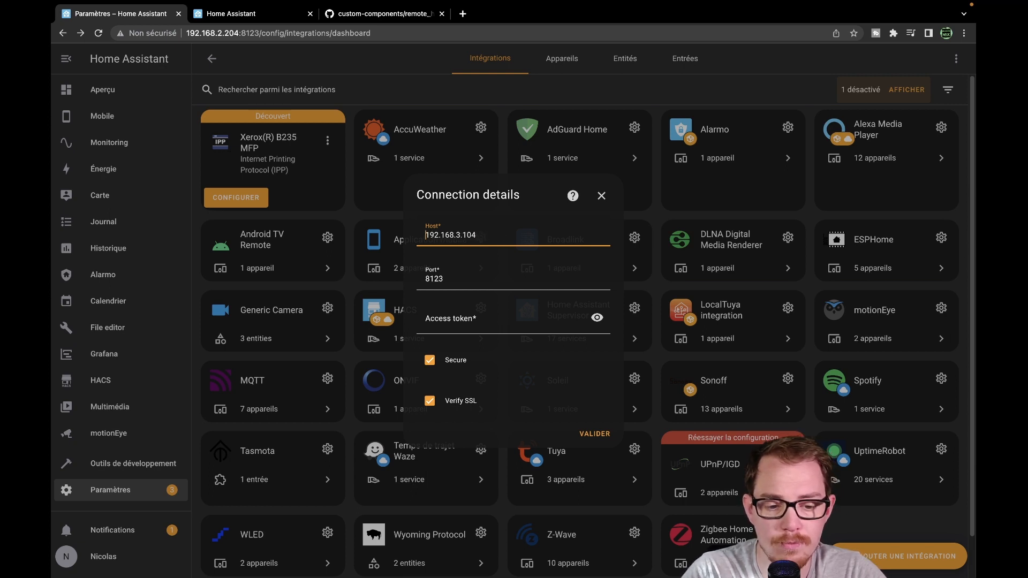
# Consult the remote_homeassistant README on GitHub for how to specify the connection details and generate an access token
pyautogui.click(523, 321)
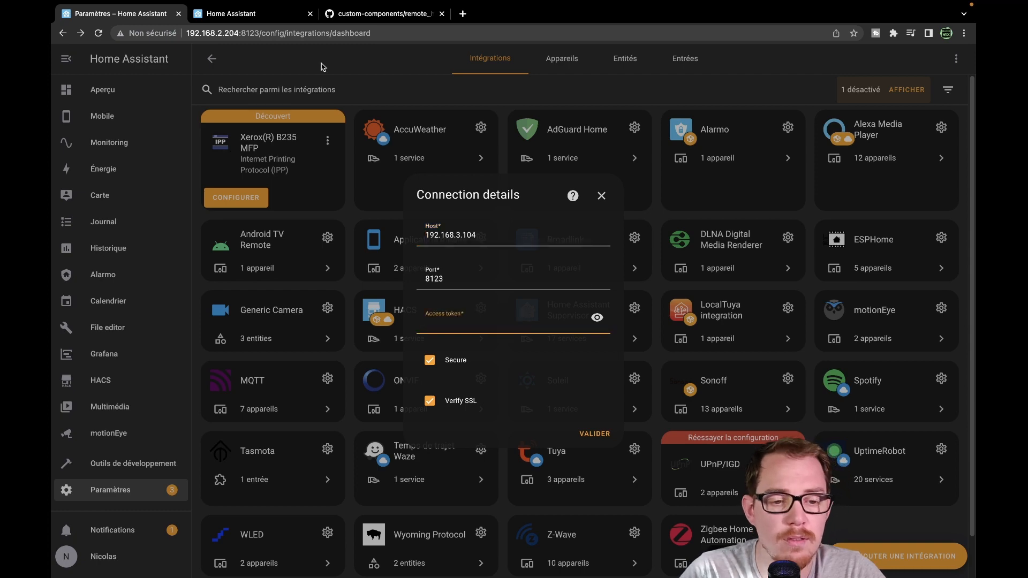
pyautogui.click(358, 16)
pyautogui.click(437, 356)
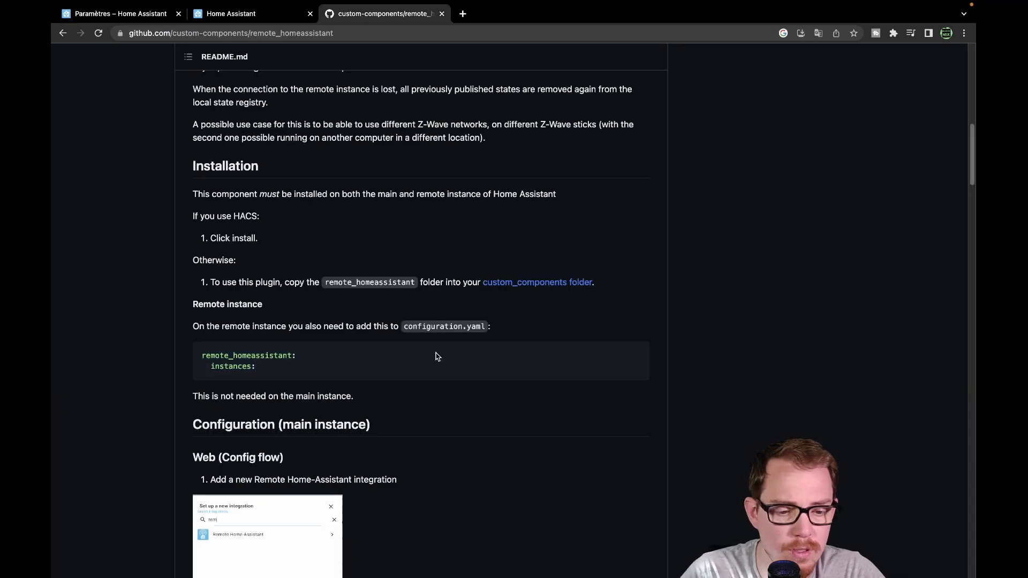
pyautogui.scroll(-10, 327, 328)
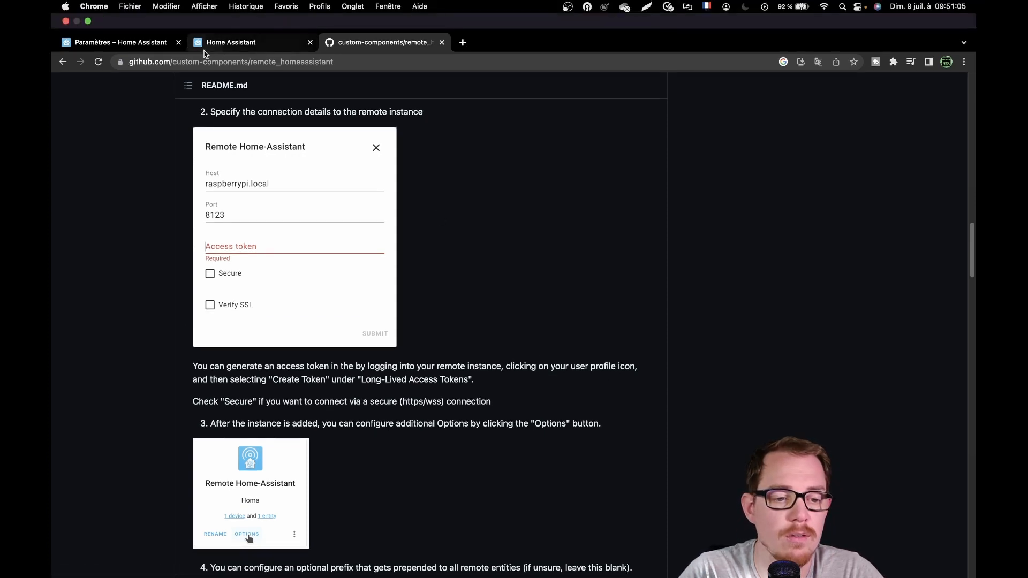
# On the 192.168.3.104 instance, open the user profile and find the long-lived access tokens section
pyautogui.click(219, 48)
pyautogui.click(161, 47)
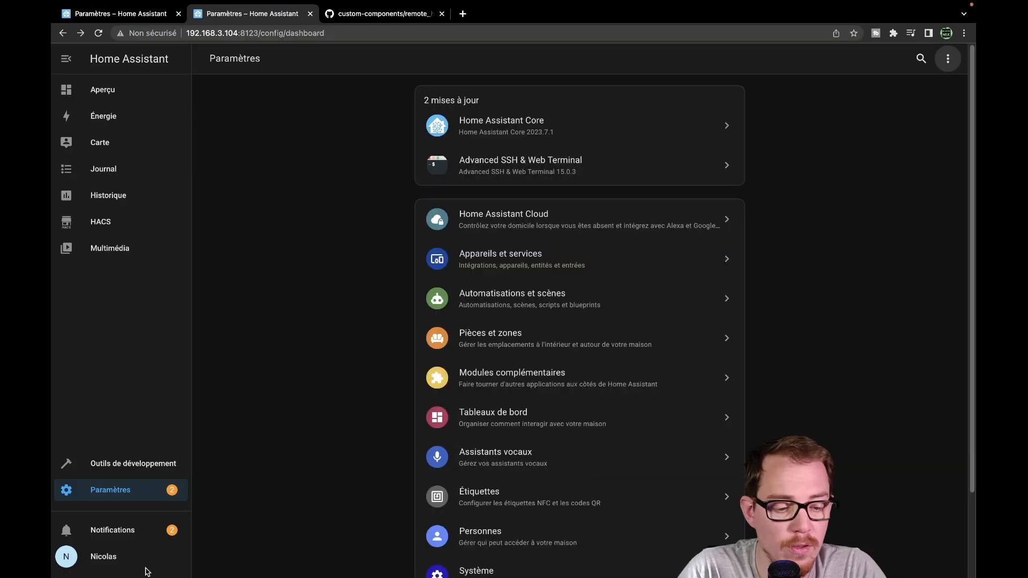
pyautogui.click(138, 556)
pyautogui.scroll(-20, 773, 351)
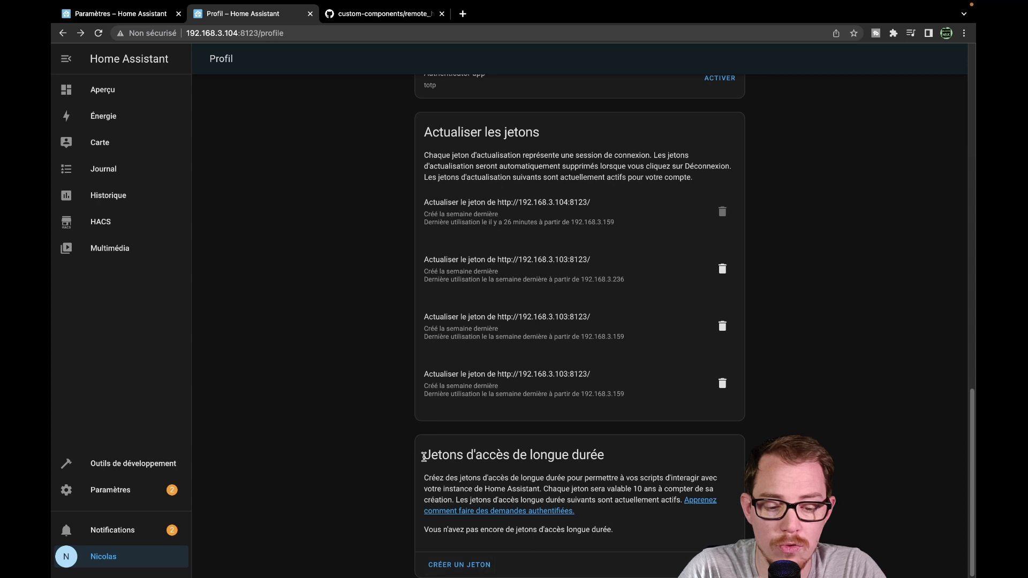
pyautogui.moveTo(473, 455); pyautogui.dragTo(602, 455)
# Create a long-lived access token named HA_MASTER
pyautogui.click(485, 564)
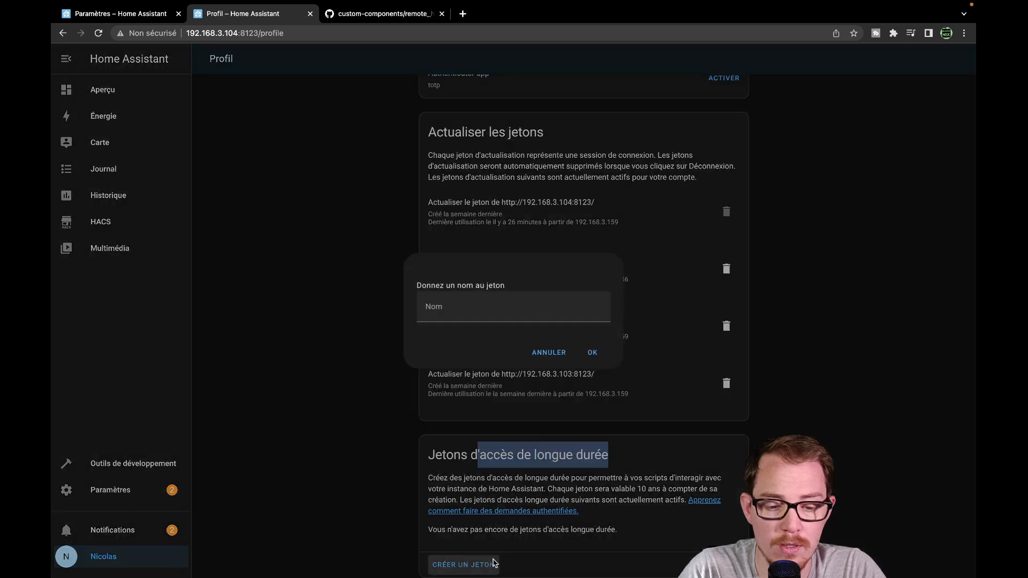
pyautogui.click(466, 311)
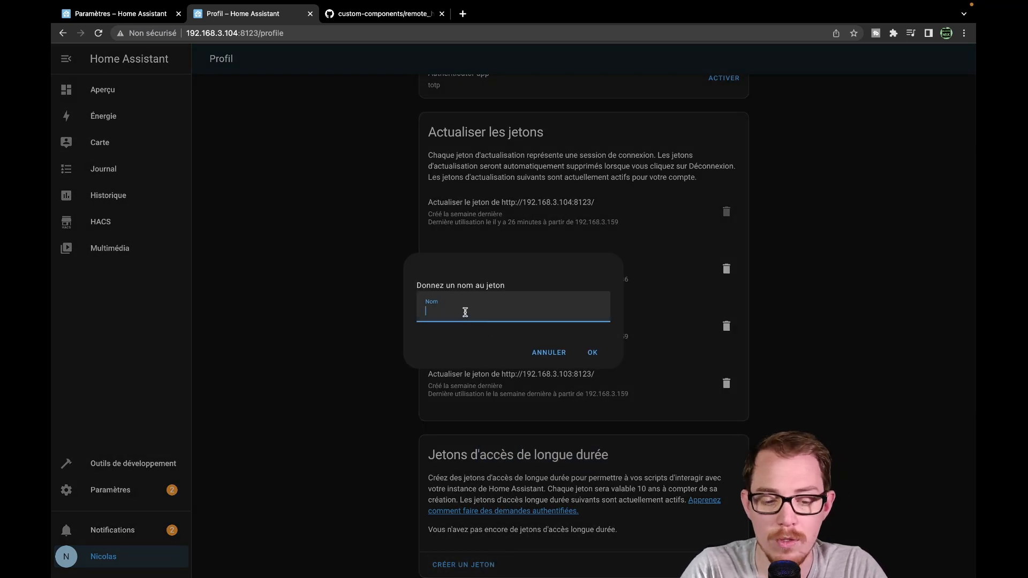
pyautogui.write('HA_')
pyautogui.write('M')
pyautogui.press('BackSpace')
pyautogui.write('_MA')
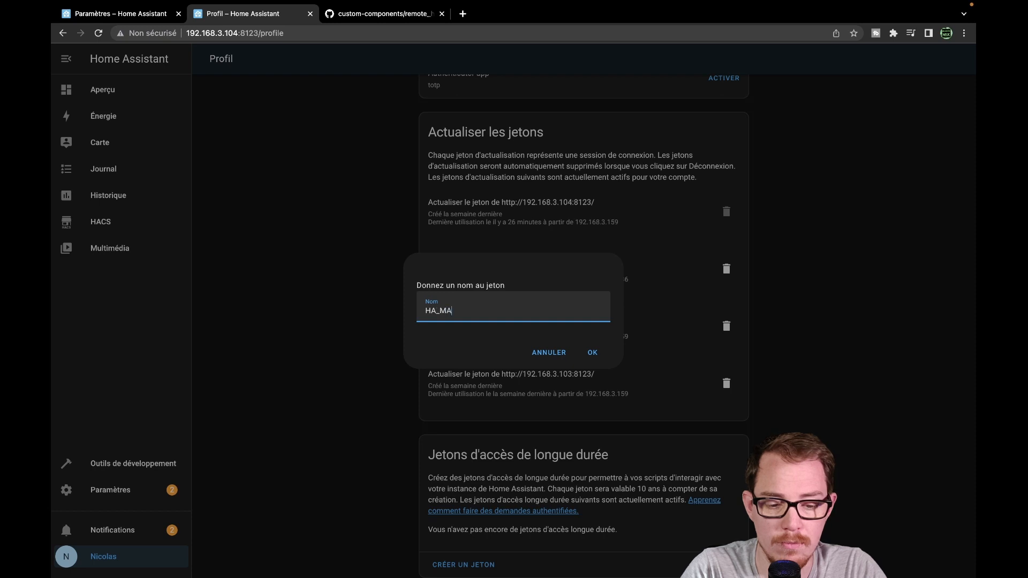
pyautogui.press('Return')
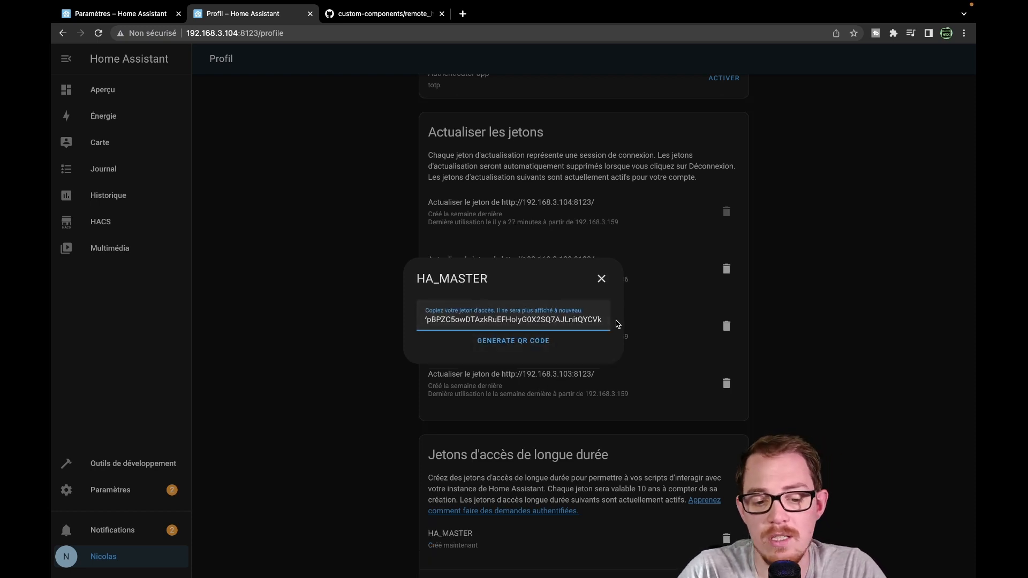
# Generate the QR code for the HA_MASTER token and copy the complete access token
pyautogui.moveTo(581, 321); pyautogui.dragTo(535, 322)
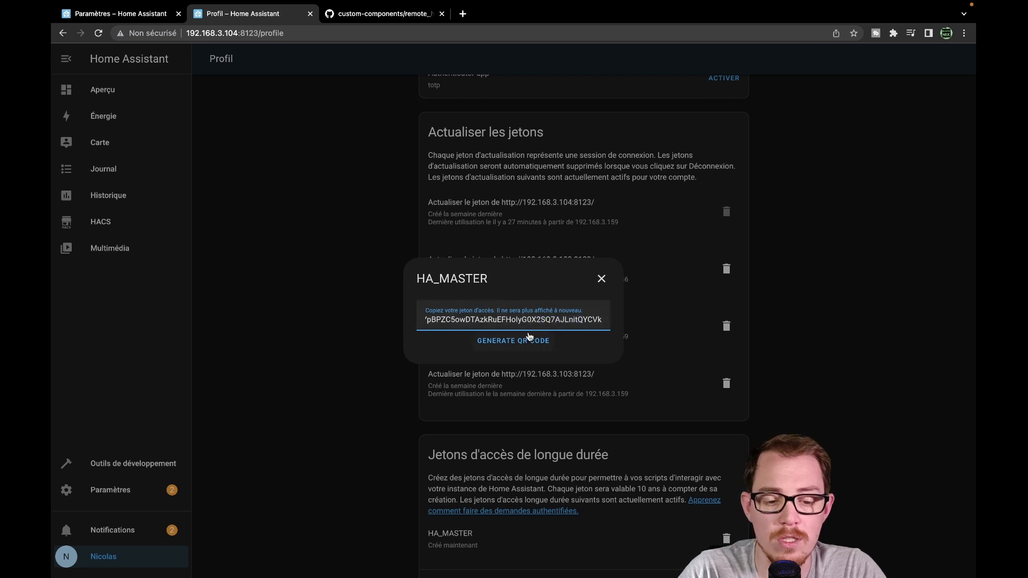
pyautogui.click(524, 341)
pyautogui.click(525, 279)
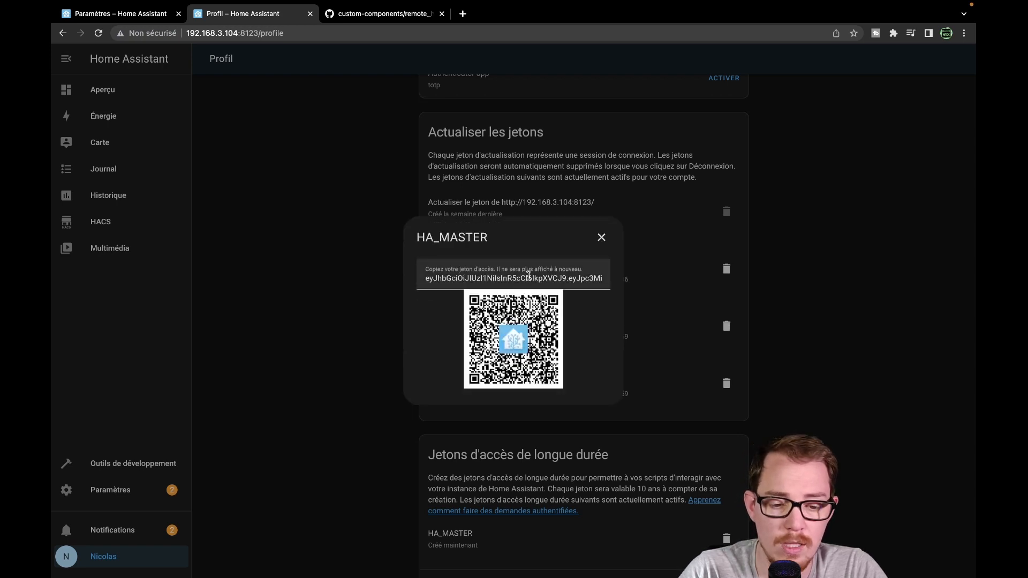
pyautogui.press('super+a')
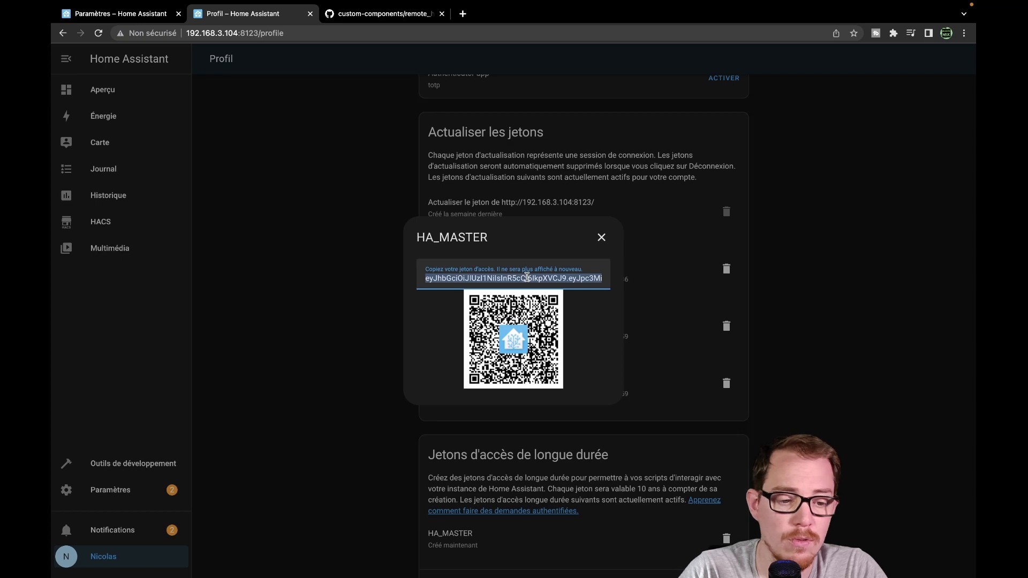
# Paste the access token into the Remote Home-Assistant connection details on the 192.168.2.204 instance
pyautogui.click(134, 16)
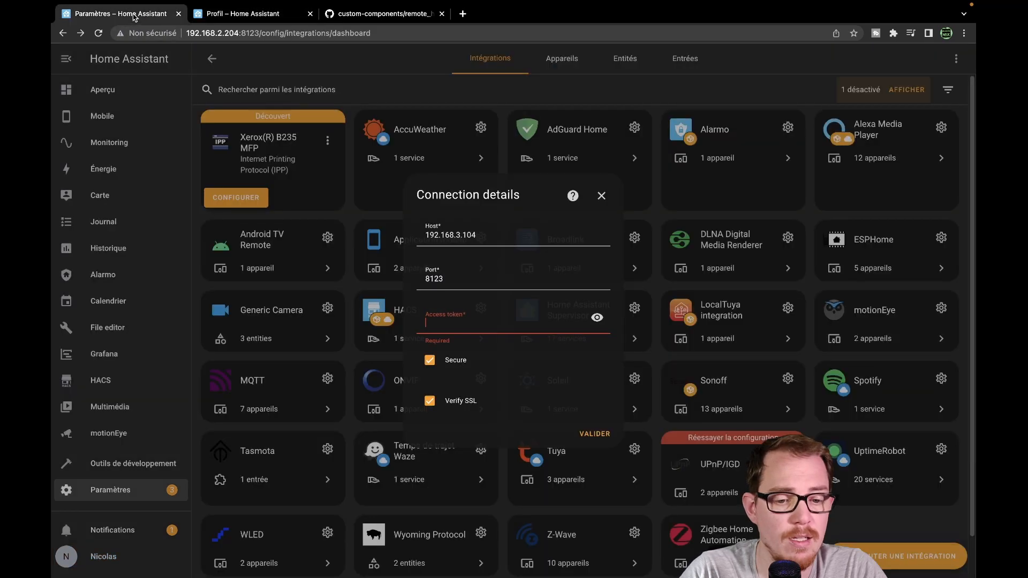
pyautogui.click(459, 327)
pyautogui.press('super+v')
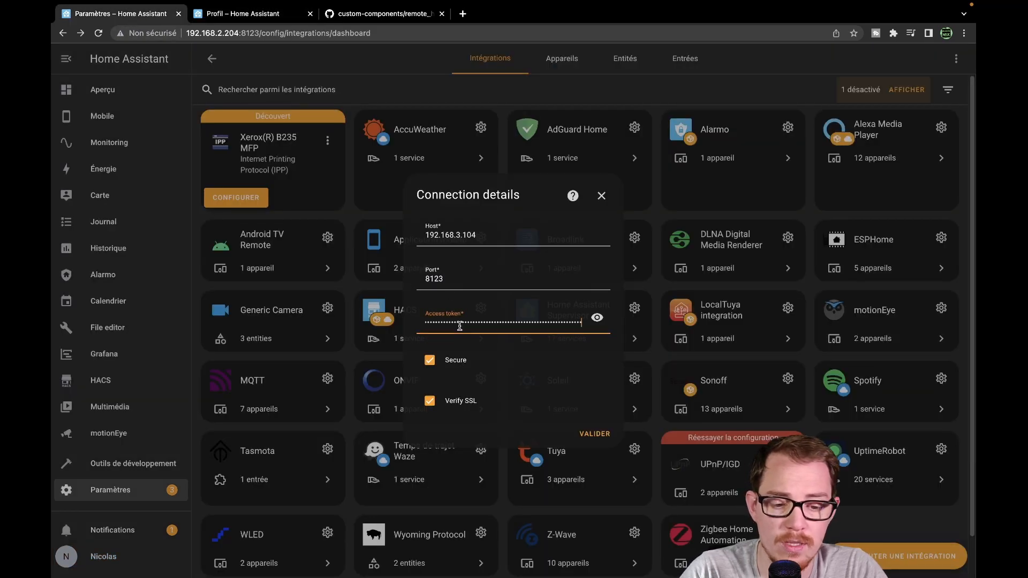
# Disable Secure and Verify SSL, submit the connection details and finish the setup without assigning a room
pyautogui.click(430, 361)
pyautogui.click(430, 402)
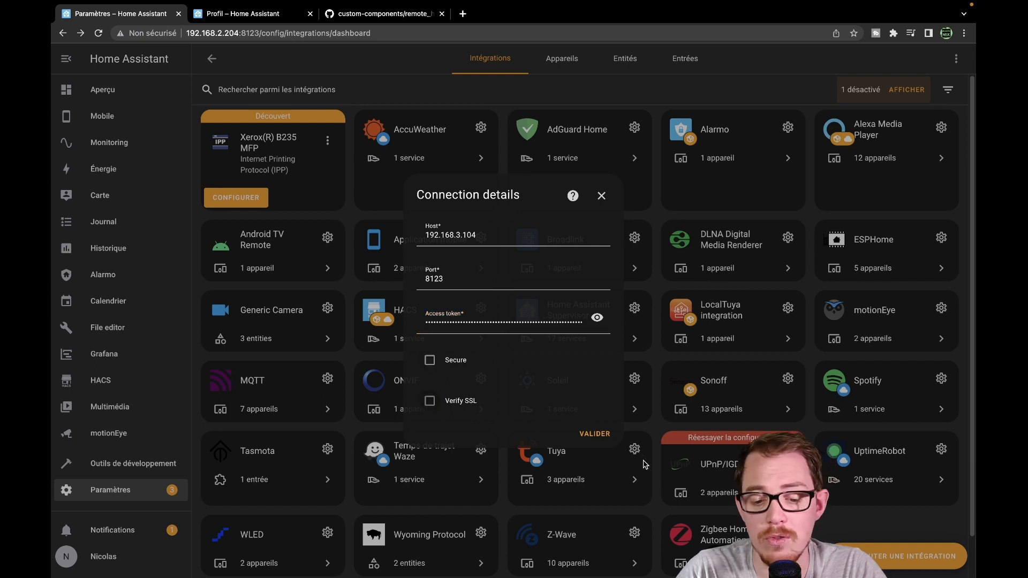
pyautogui.click(594, 434)
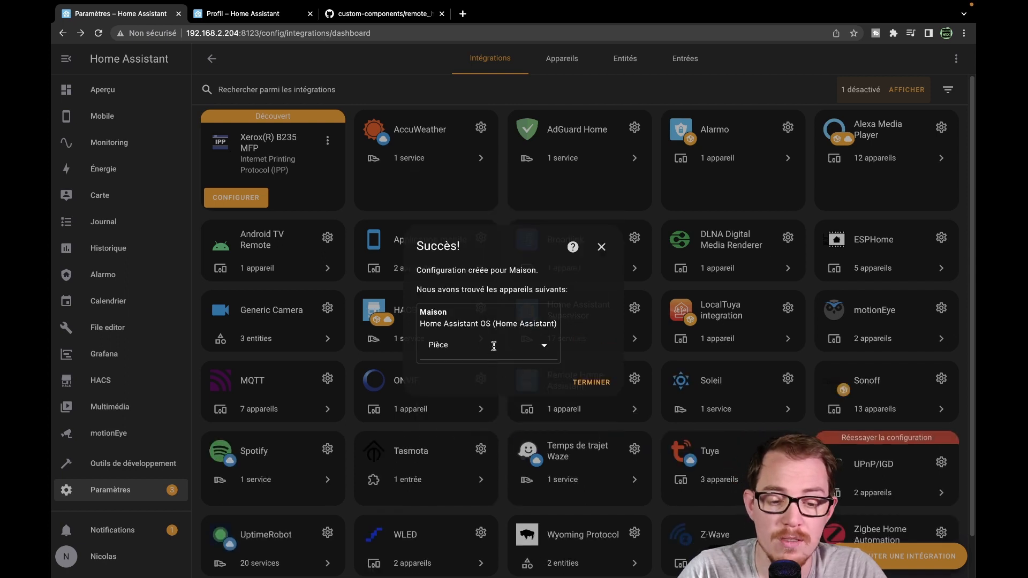
pyautogui.click(591, 383)
# Open the entity states in the developer tools, filter the entities by "bureau" and examine the matching sensors
pyautogui.hotkey('alt', 'Left')
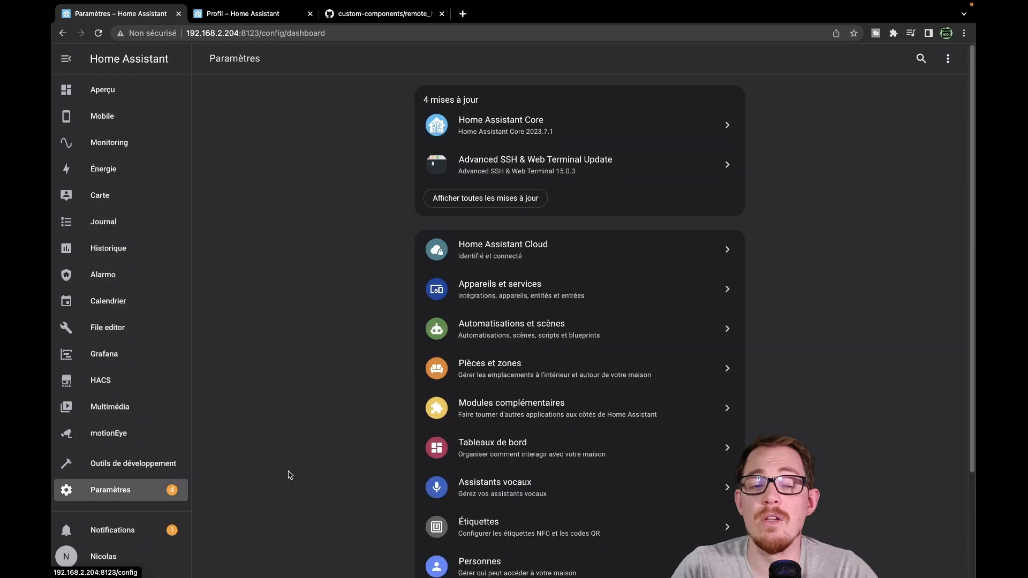
pyautogui.click(116, 464)
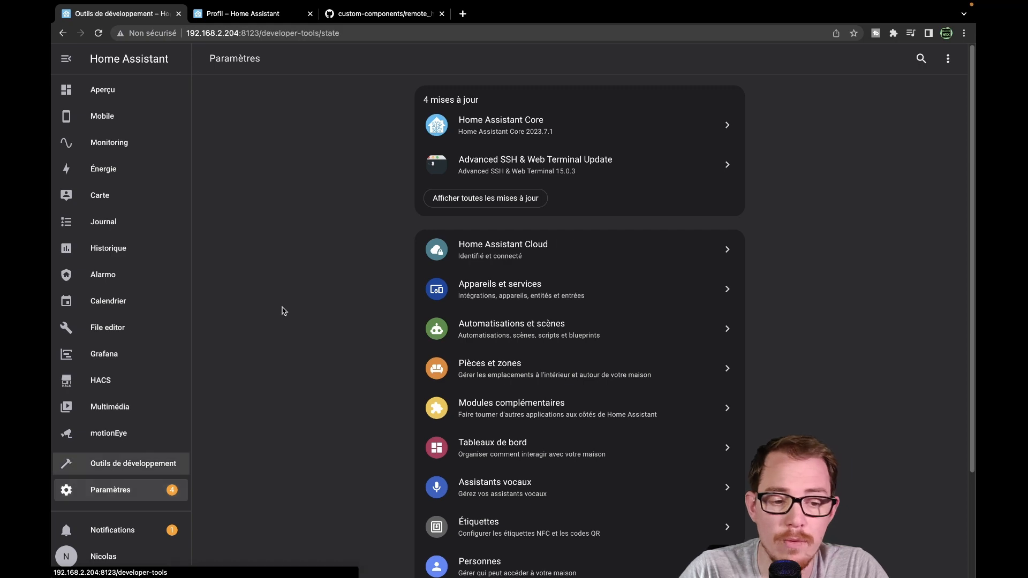
pyautogui.click(298, 215)
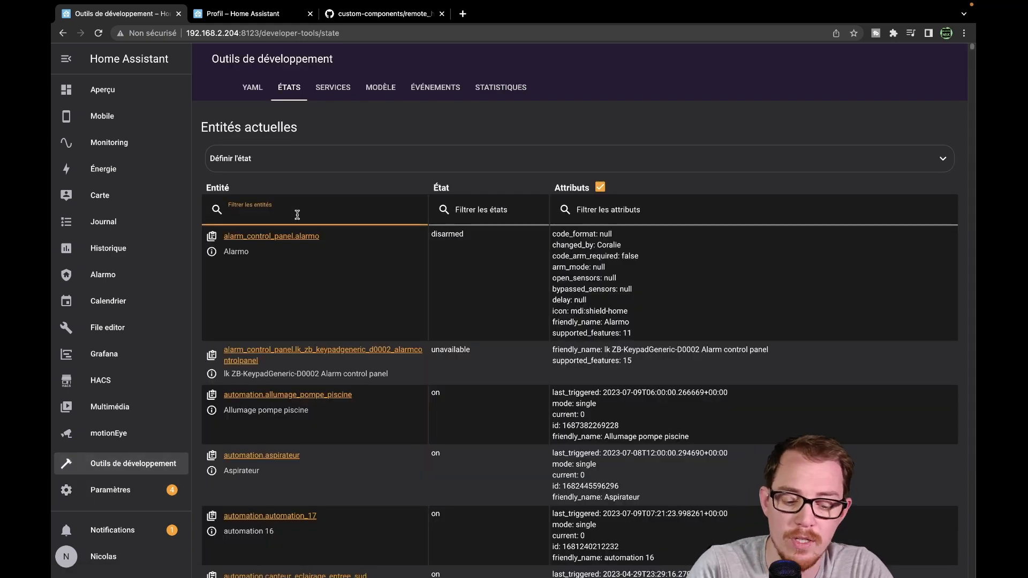
pyautogui.write('temperateu')
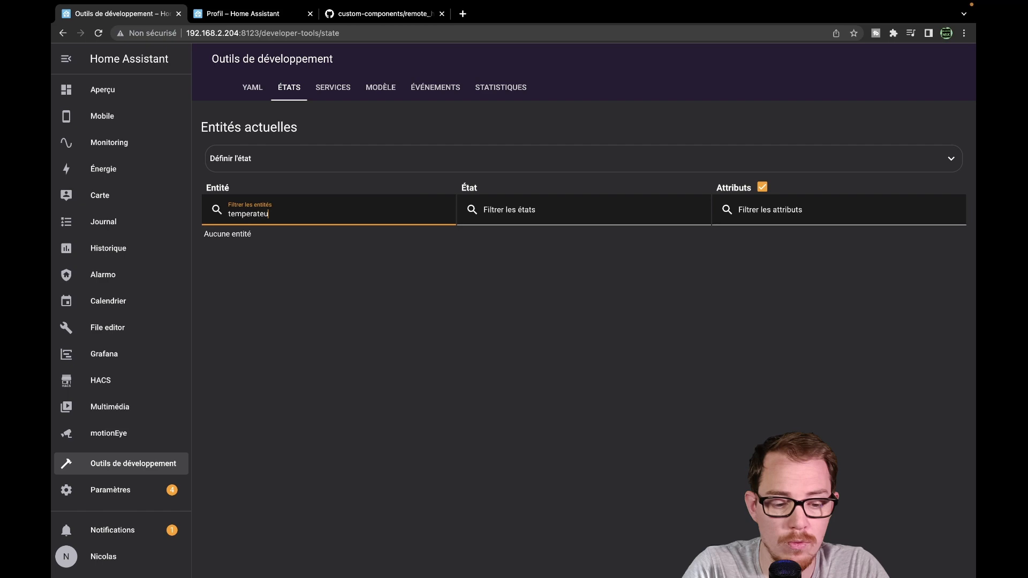
pyautogui.press('super+a')
pyautogui.press('BackSpace')
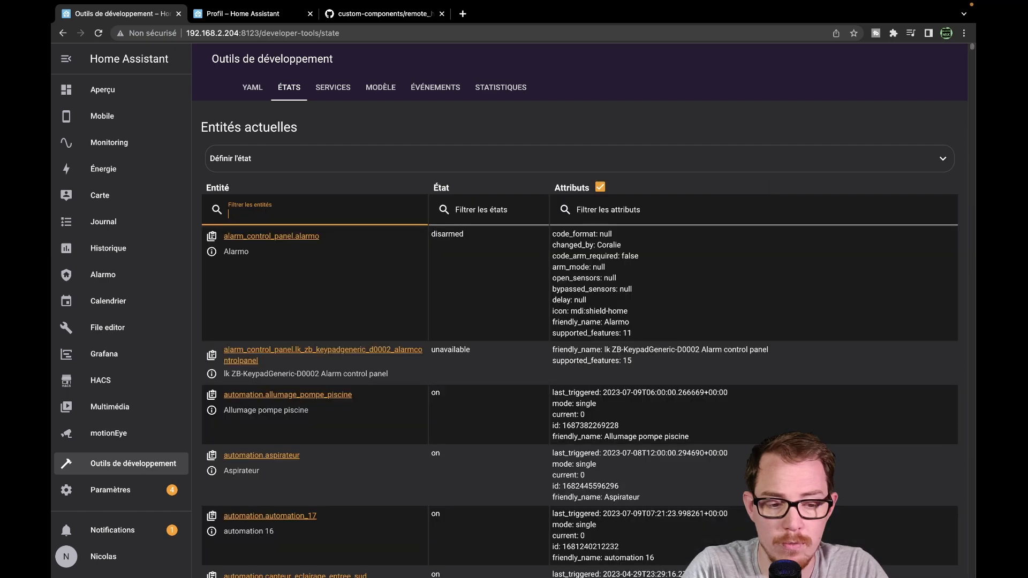
pyautogui.write('bureau')
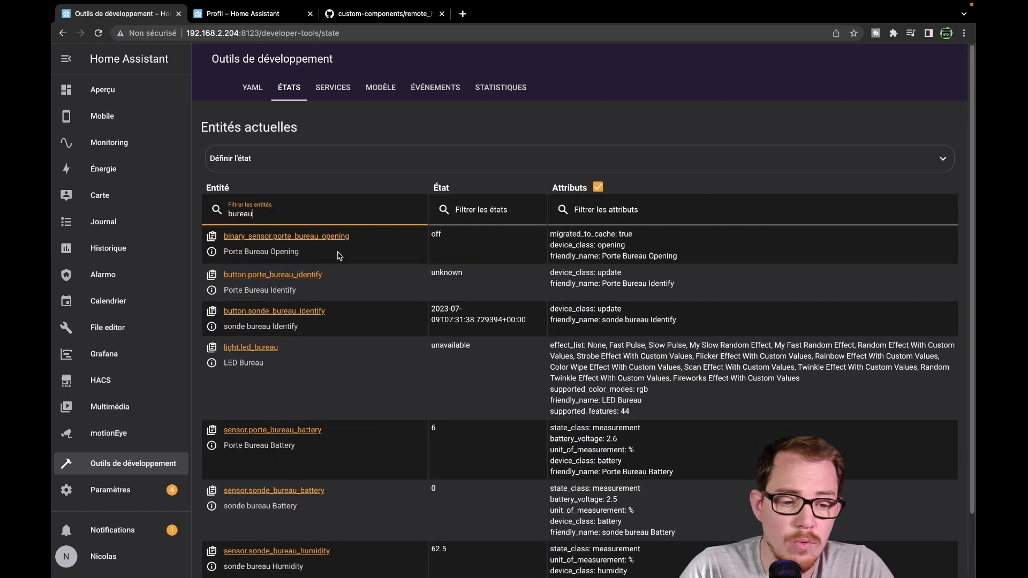
pyautogui.scroll(-1, 332, 257)
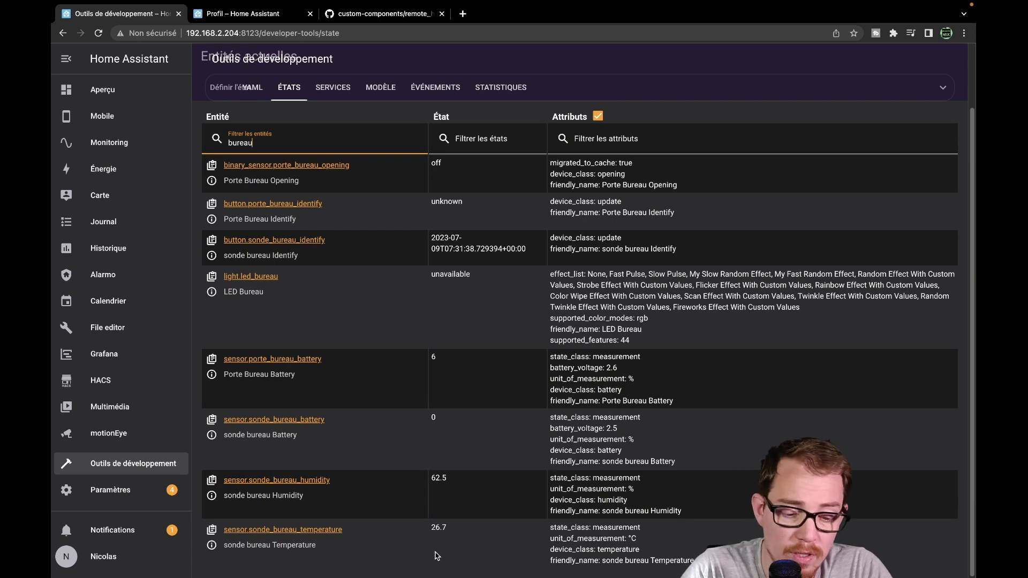
# On the 192.168.3.104 instance, close the token dialog and view the office sensors on the Aperçu dashboard
pyautogui.click(281, 16)
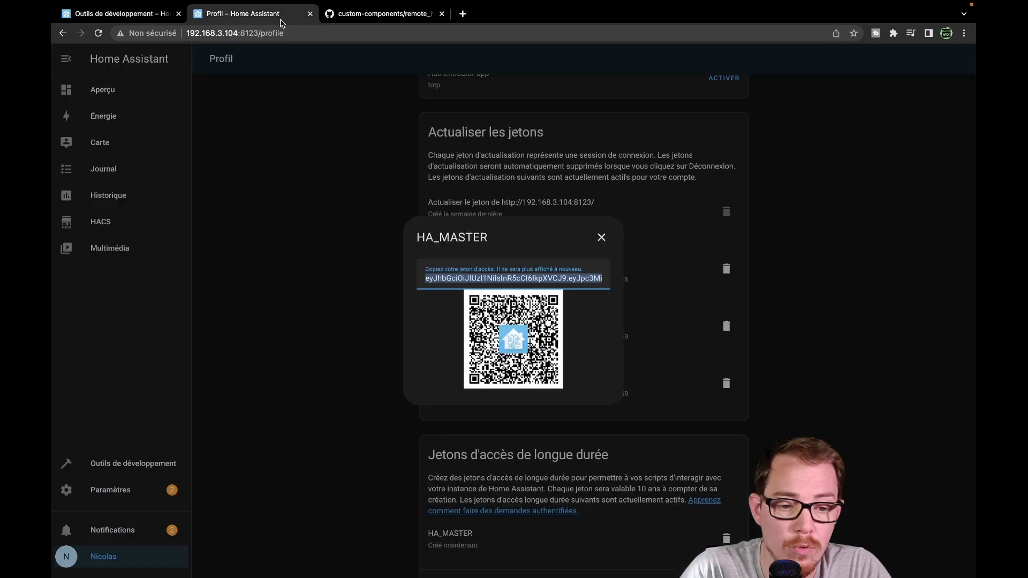
pyautogui.click(319, 161)
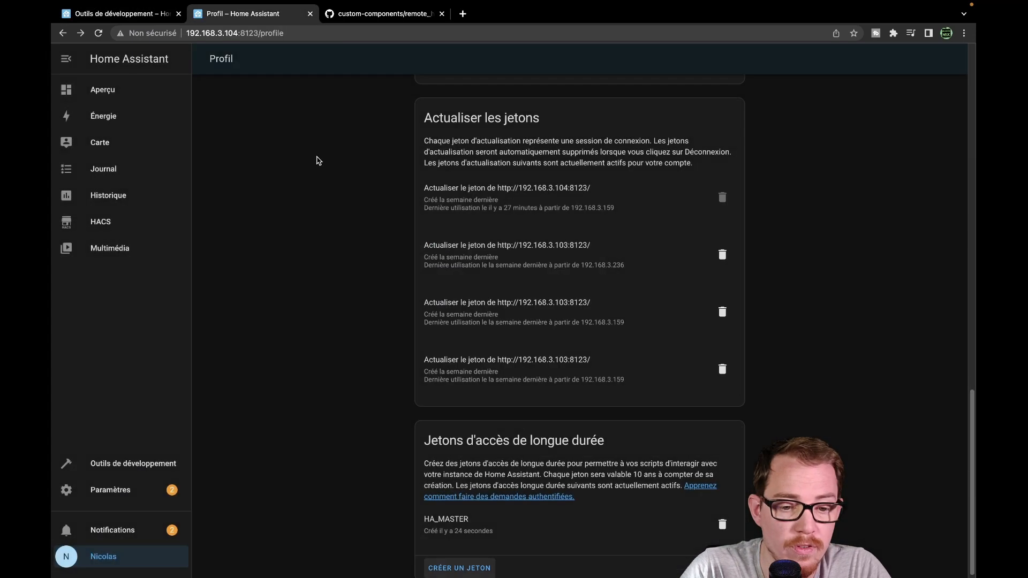
pyautogui.click(121, 81)
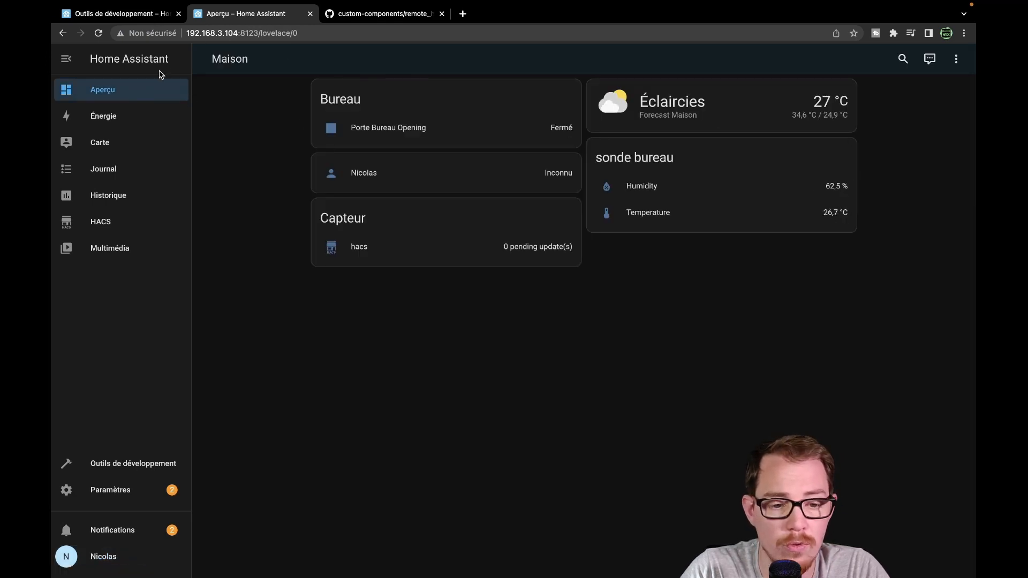
# On the 192.168.2.204 instance, open the Mobile dashboard's office chair view for editing
pyautogui.click(117, 12)
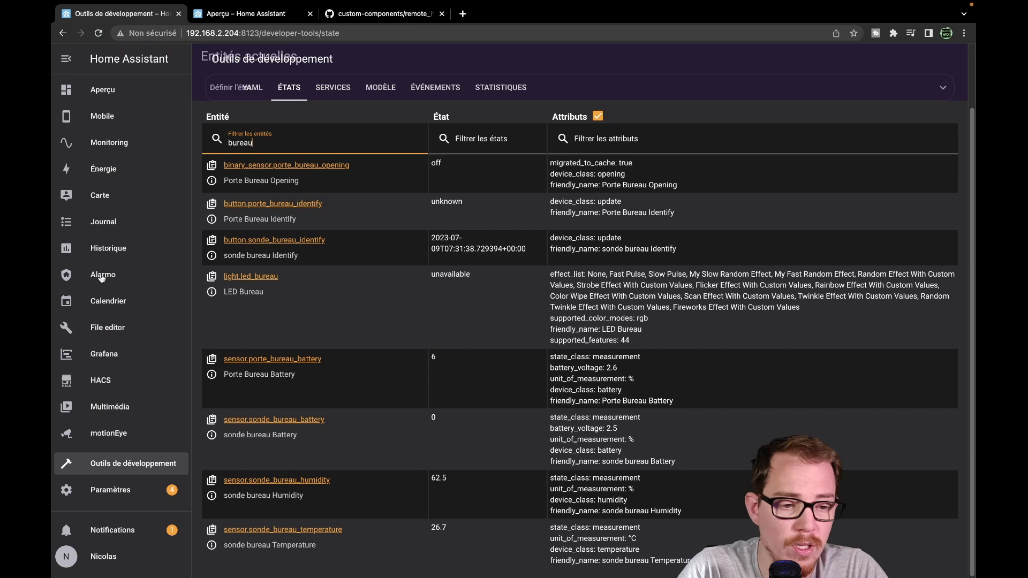
pyautogui.click(105, 124)
pyautogui.click(299, 59)
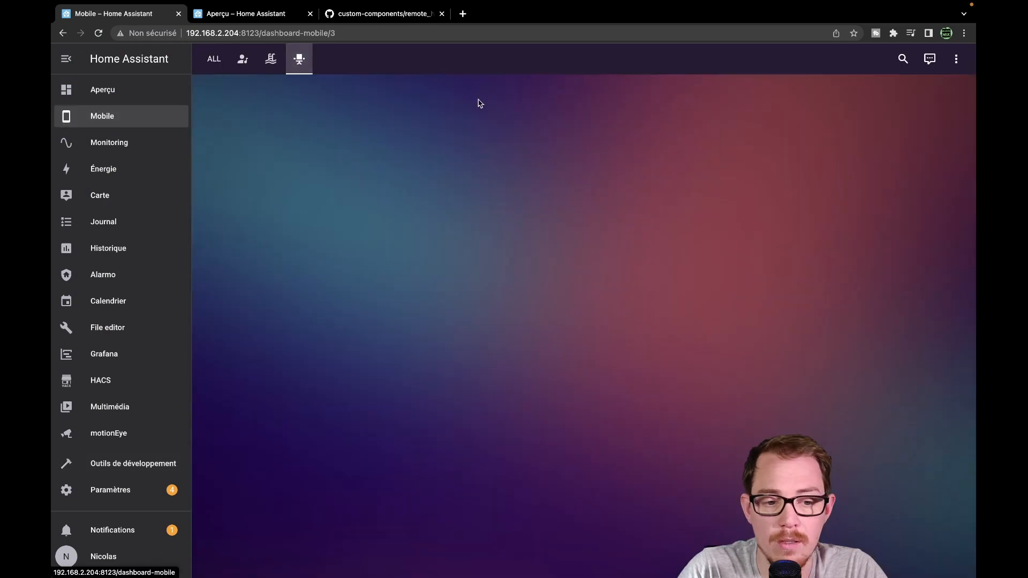
pyautogui.click(956, 59)
pyautogui.click(910, 89)
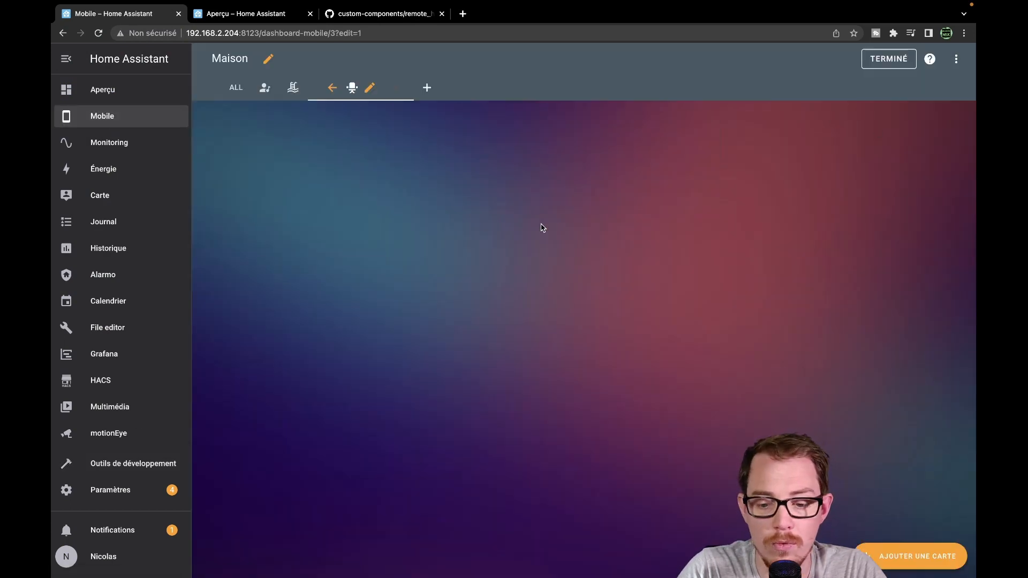
# Start adding a card to the empty view, search the cards for "hor" and choose Pile horizontale
pyautogui.click(910, 554)
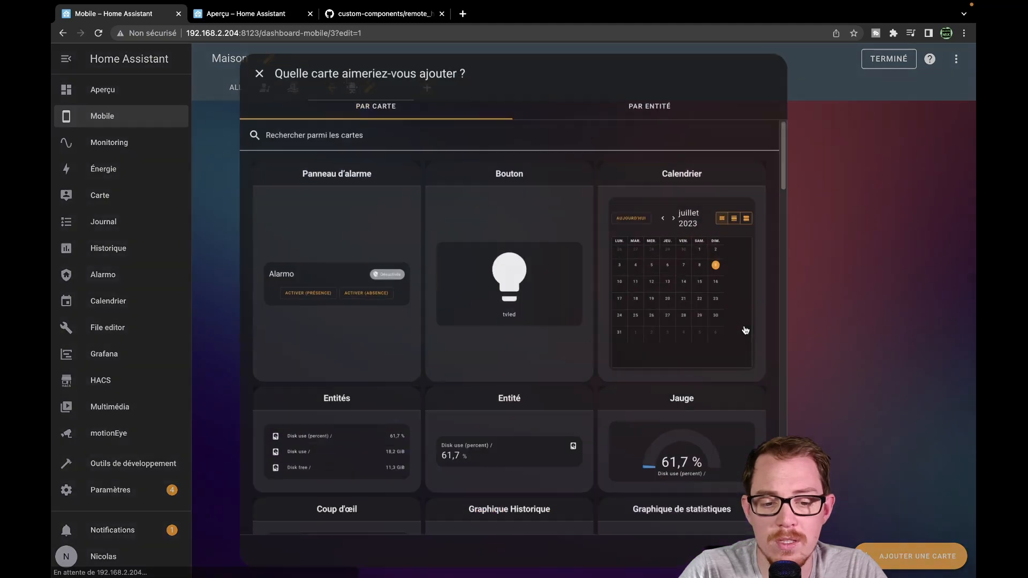
pyautogui.scroll(-10, 531, 364)
pyautogui.scroll(10, 531, 364)
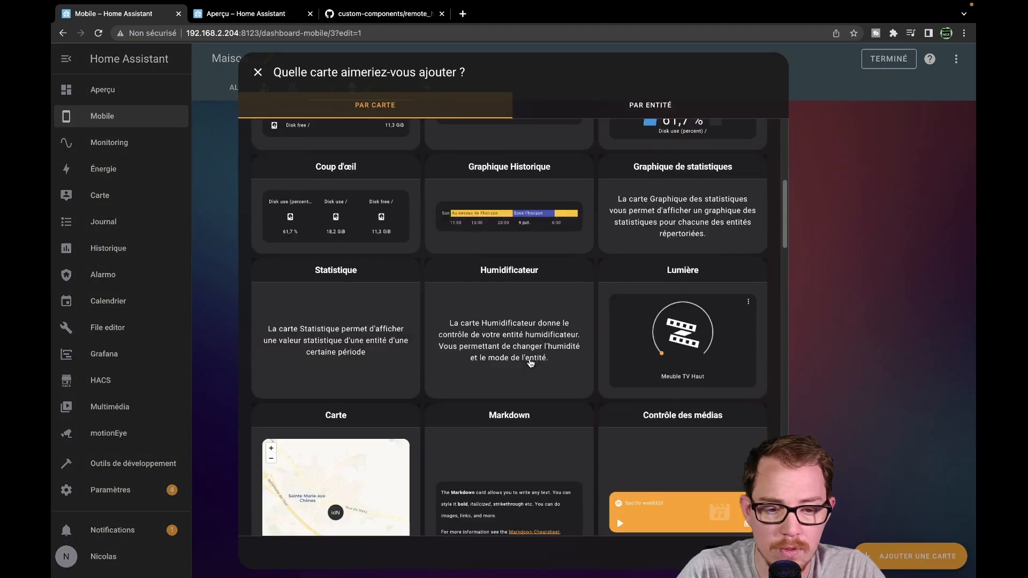
pyautogui.click(463, 137)
pyautogui.write('hor')
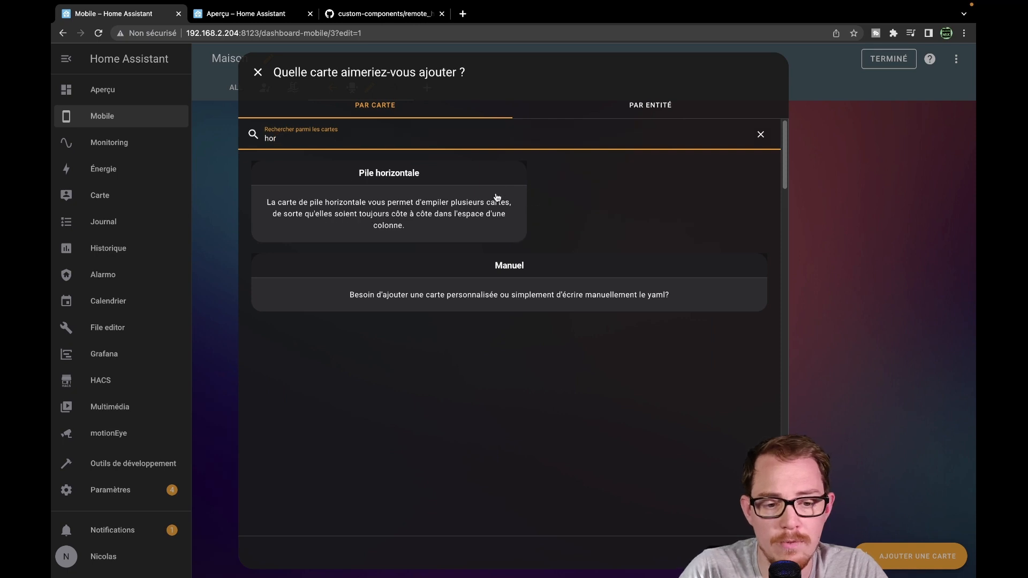
pyautogui.click(497, 198)
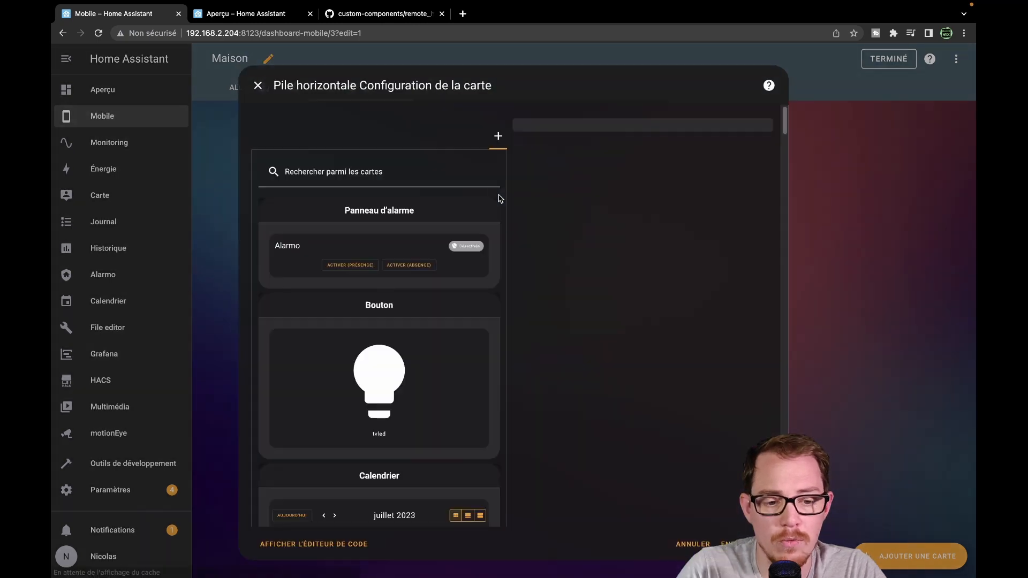
# Add a Jauge card to the horizontal stack, searching for "jaug", and set its entity to sonde bureau Temperature
pyautogui.click(381, 171)
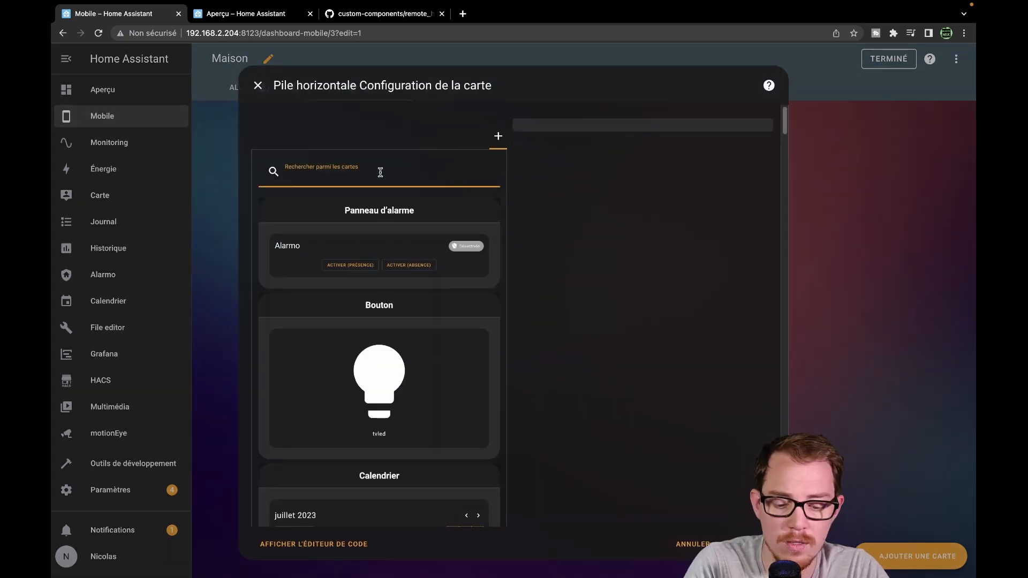
pyautogui.write('jaug')
pyautogui.click(355, 282)
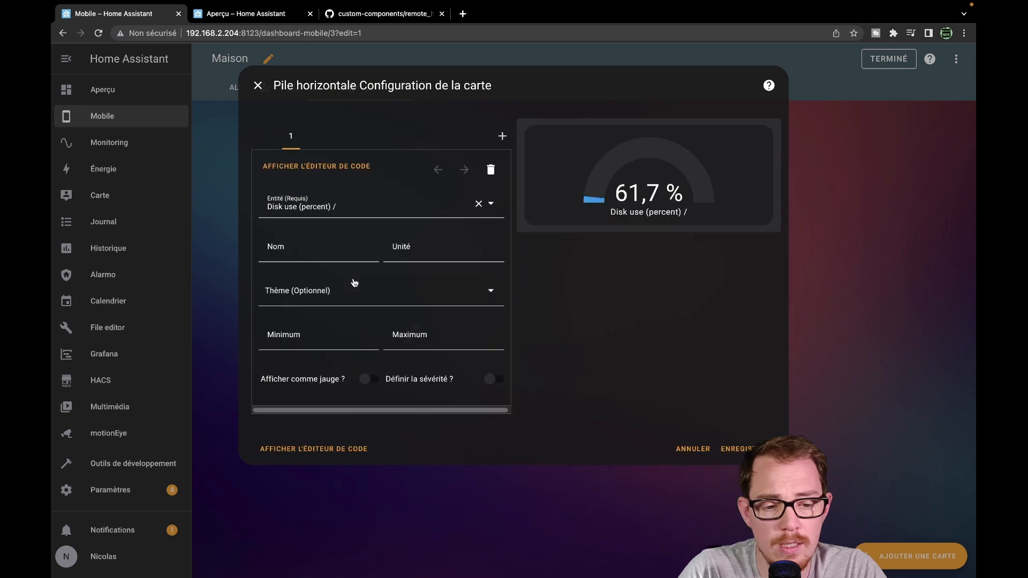
pyautogui.click(404, 207)
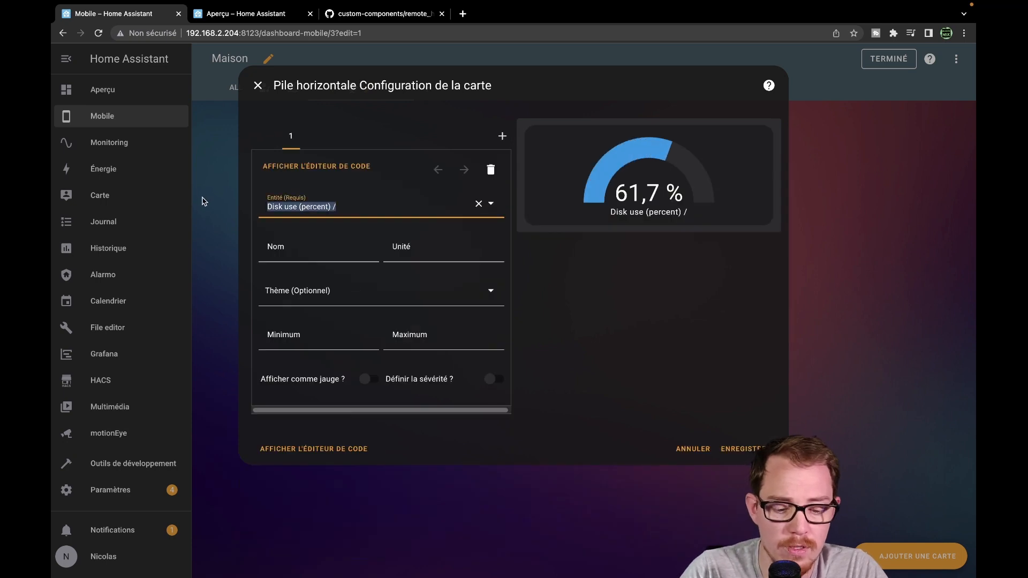
pyautogui.write('bureau')
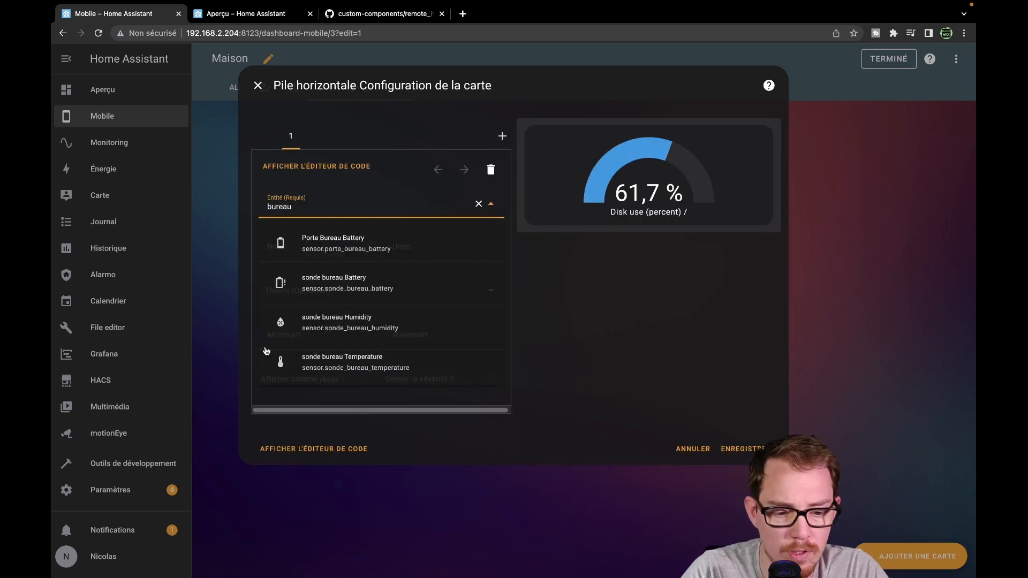
pyautogui.click(398, 374)
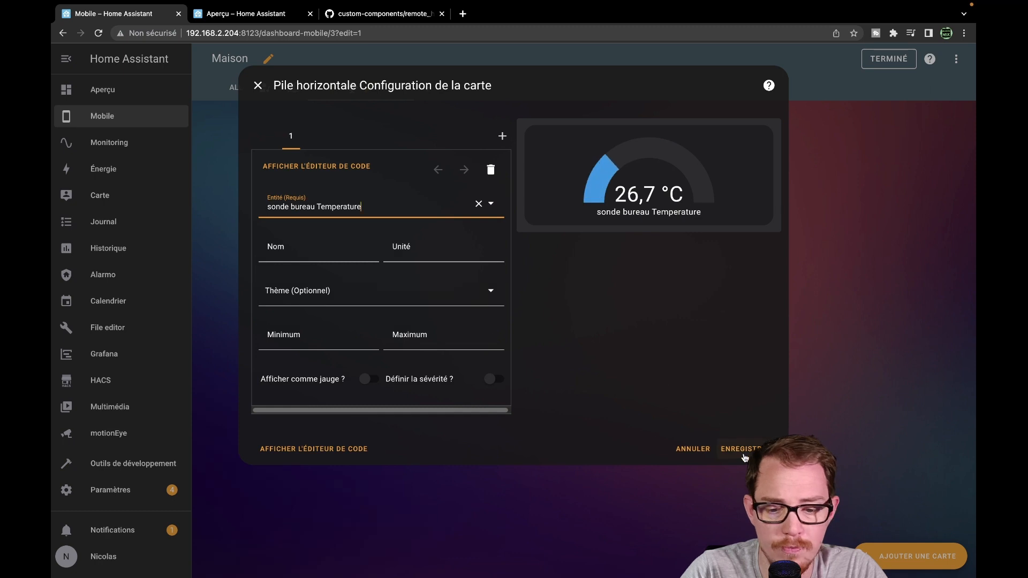
# Add a second Jauge card for the sonde bureau Humidity entity to the stack and save the stack
pyautogui.click(502, 136)
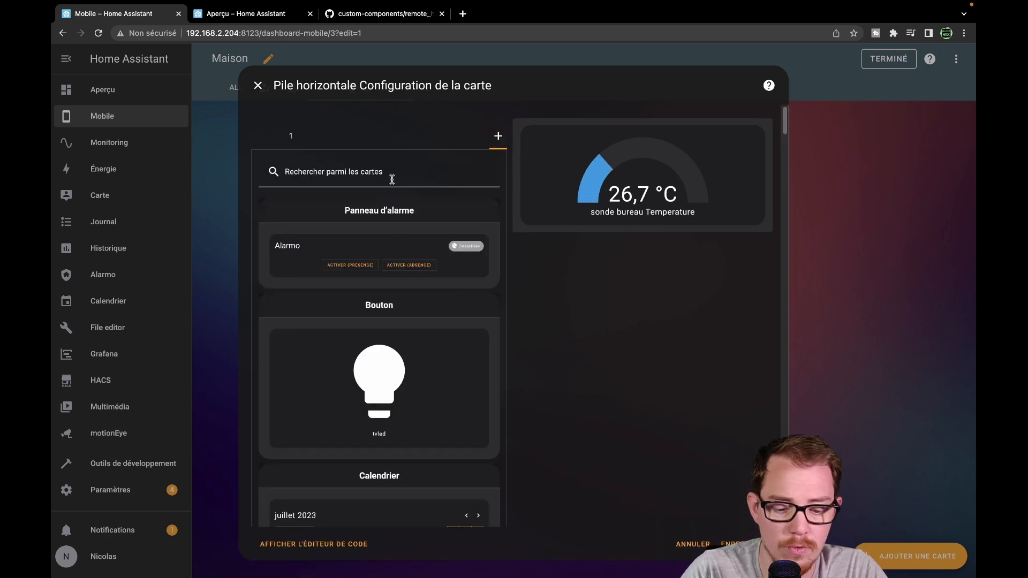
pyautogui.click(392, 179)
pyautogui.write('au')
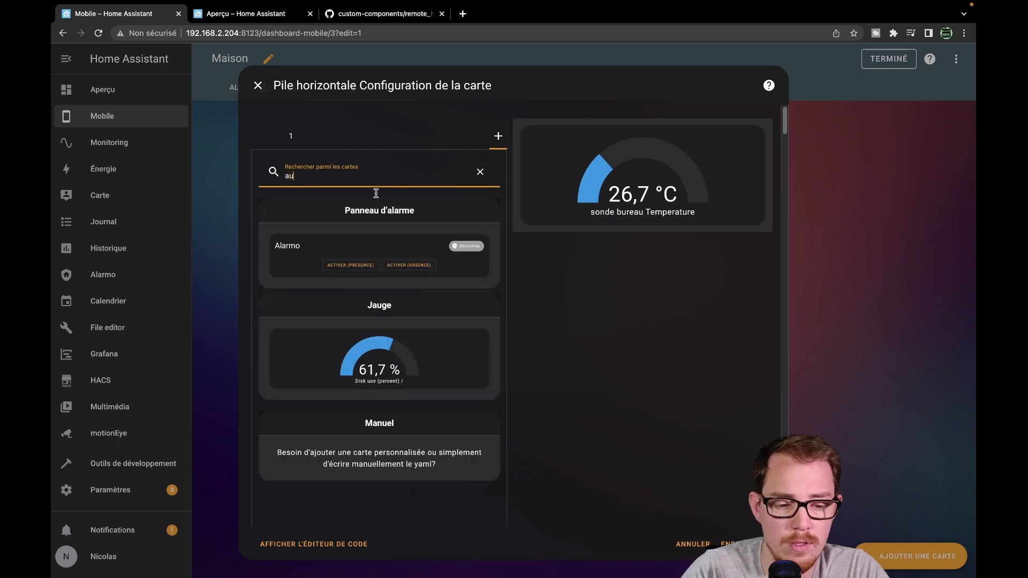
pyautogui.click(395, 359)
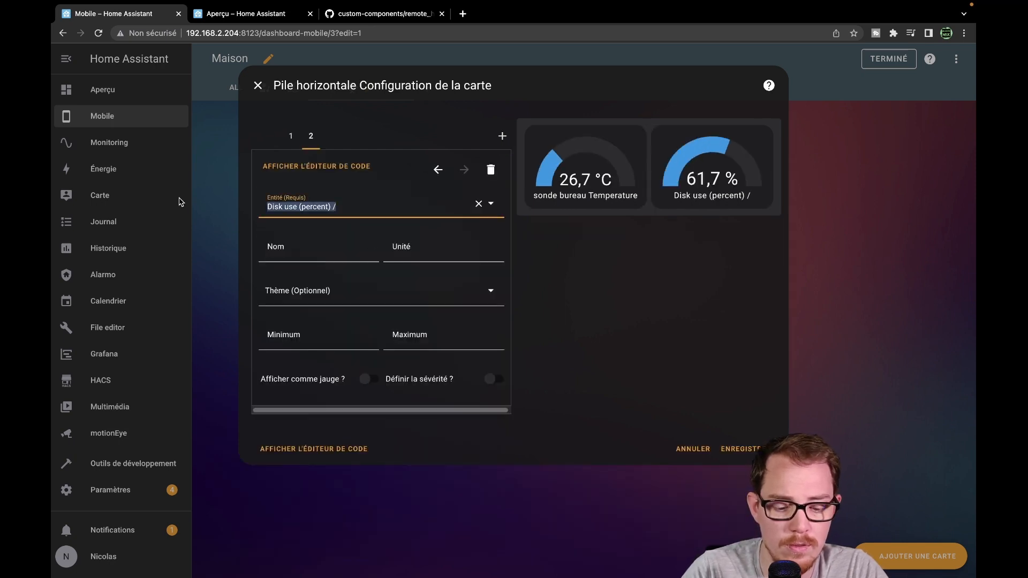
pyautogui.write('bureau')
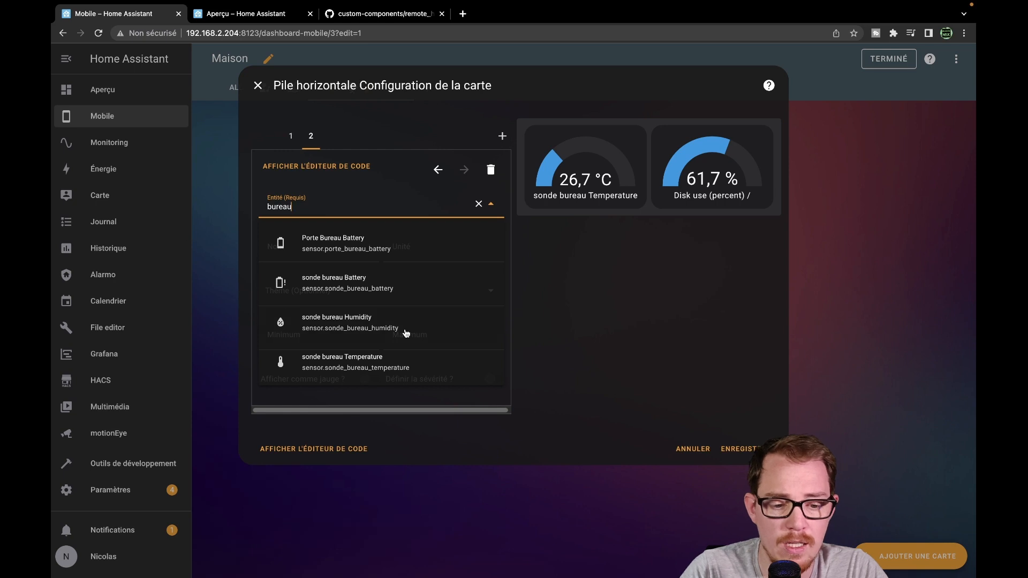
pyautogui.click(389, 332)
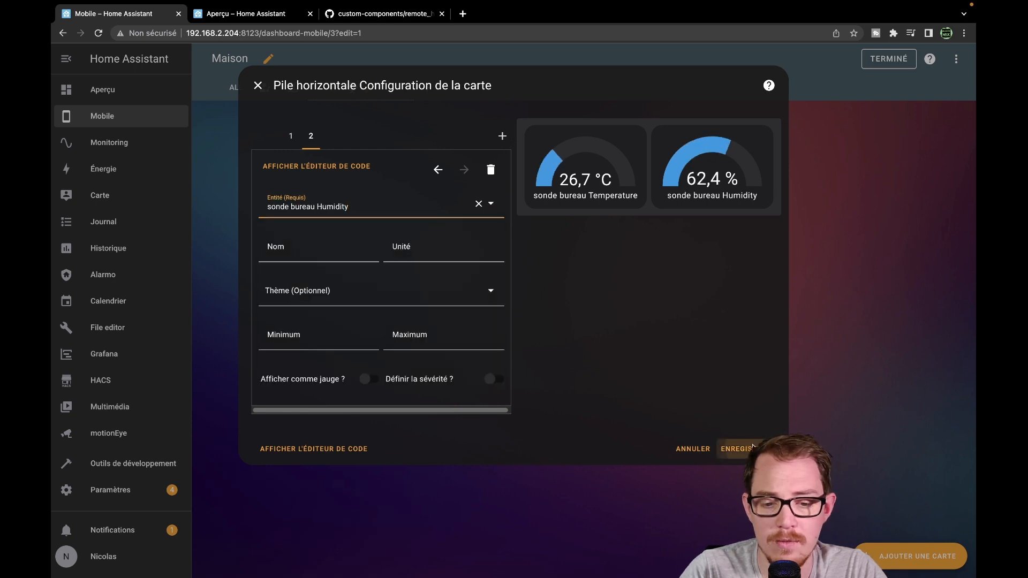
pyautogui.click(736, 449)
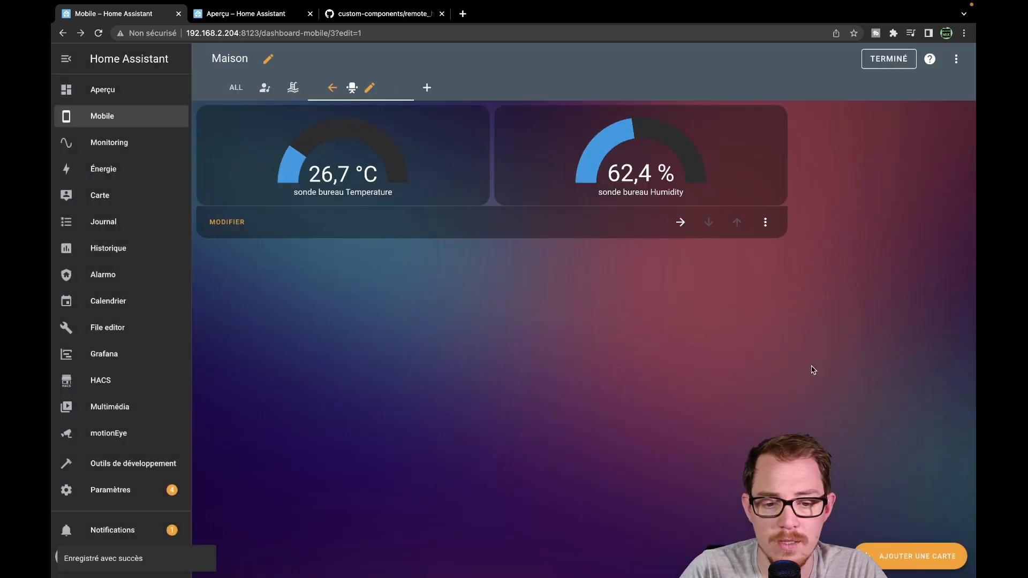
# Start a new card by entity, filter for "bureau", select Porte Bureau Opening and choose the Bouton card for it
pyautogui.click(912, 557)
pyautogui.click(630, 112)
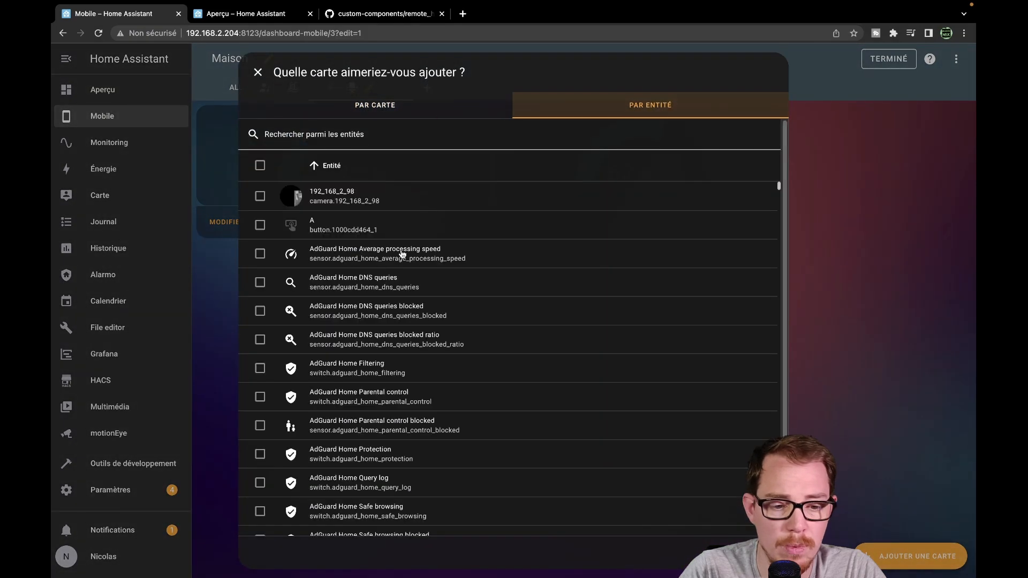
pyautogui.click(369, 137)
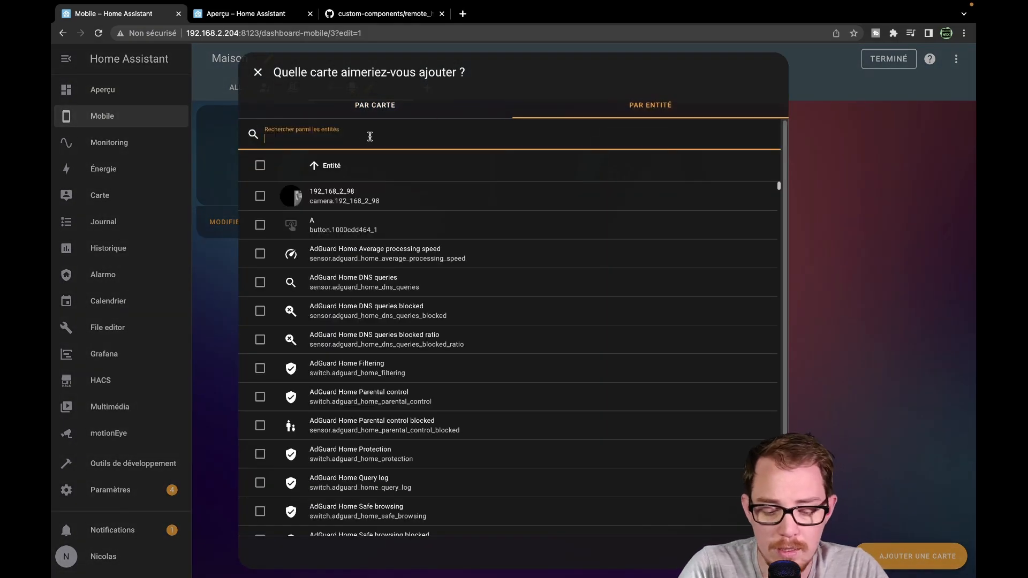
pyautogui.write('bureau')
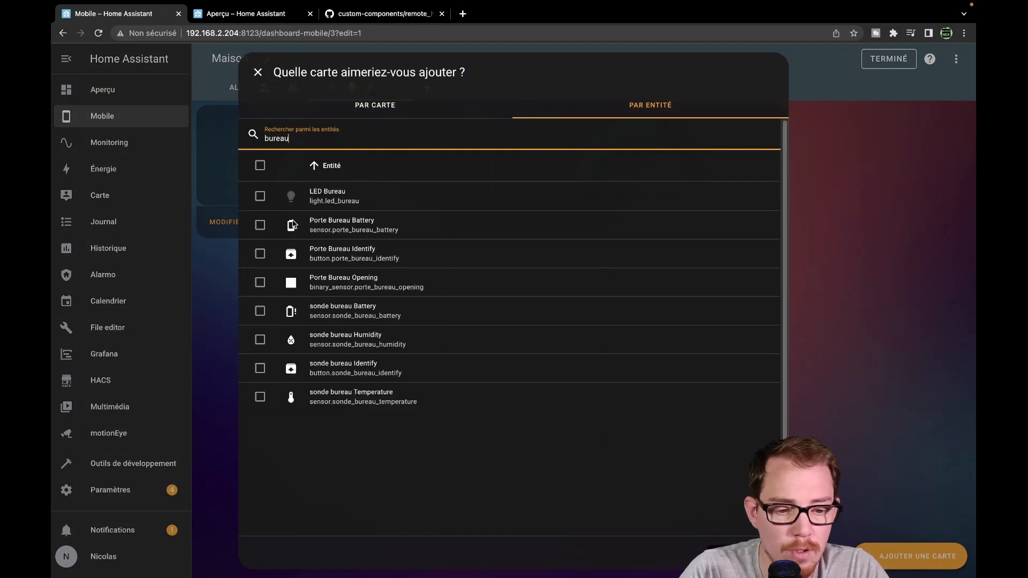
pyautogui.click(257, 285)
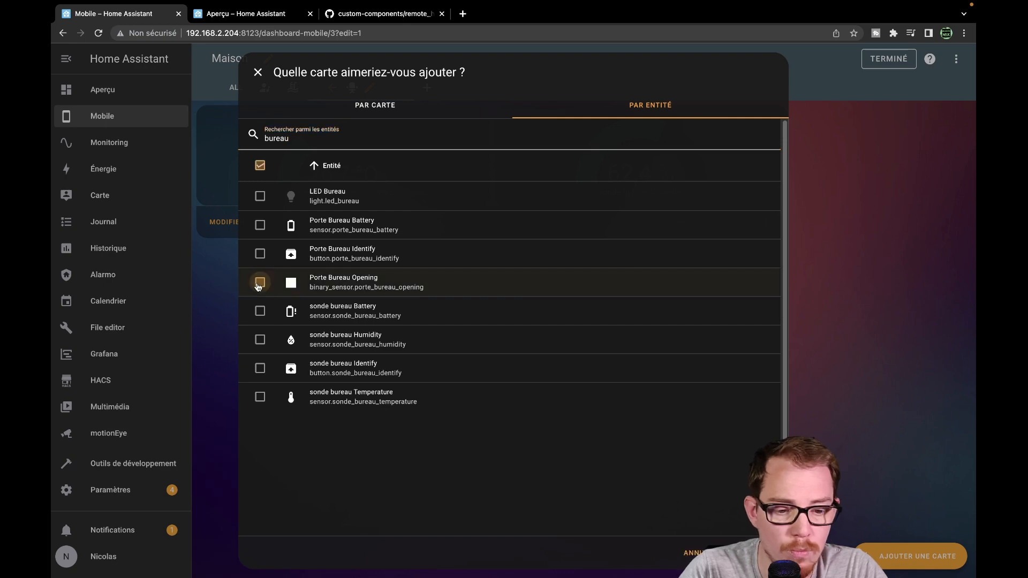
pyautogui.click(752, 553)
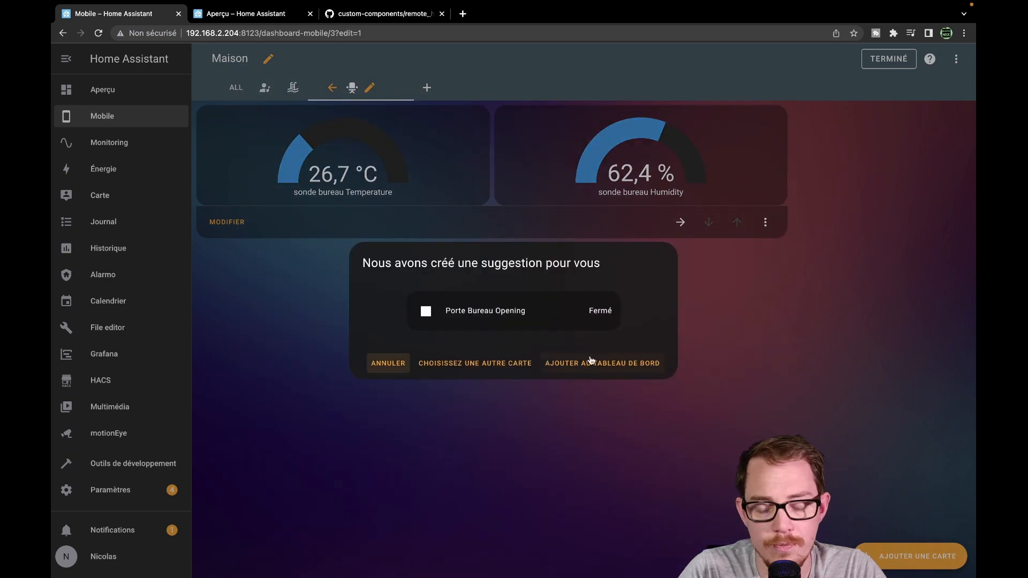
pyautogui.click(461, 370)
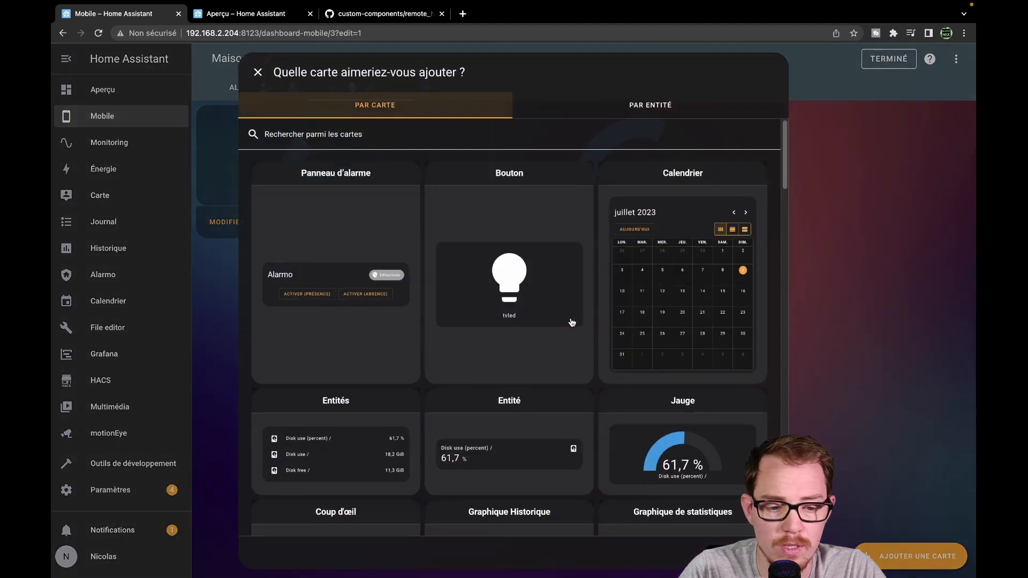
pyautogui.click(513, 276)
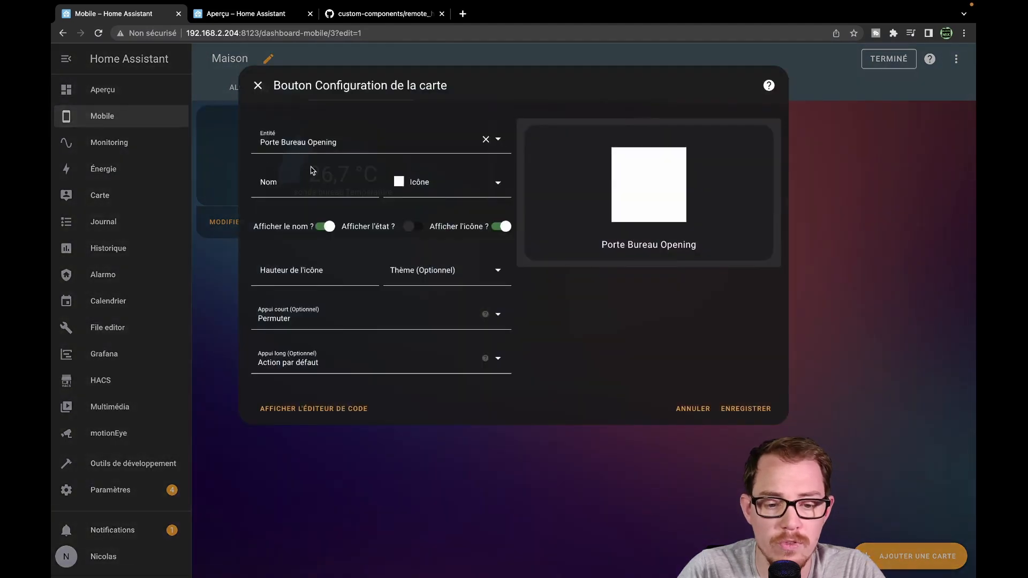
# Give the door button the mdi:door icon and the short-tap action Action par défaut, save it and finish editing the dashboard
pyautogui.click(453, 183)
pyautogui.write('door')
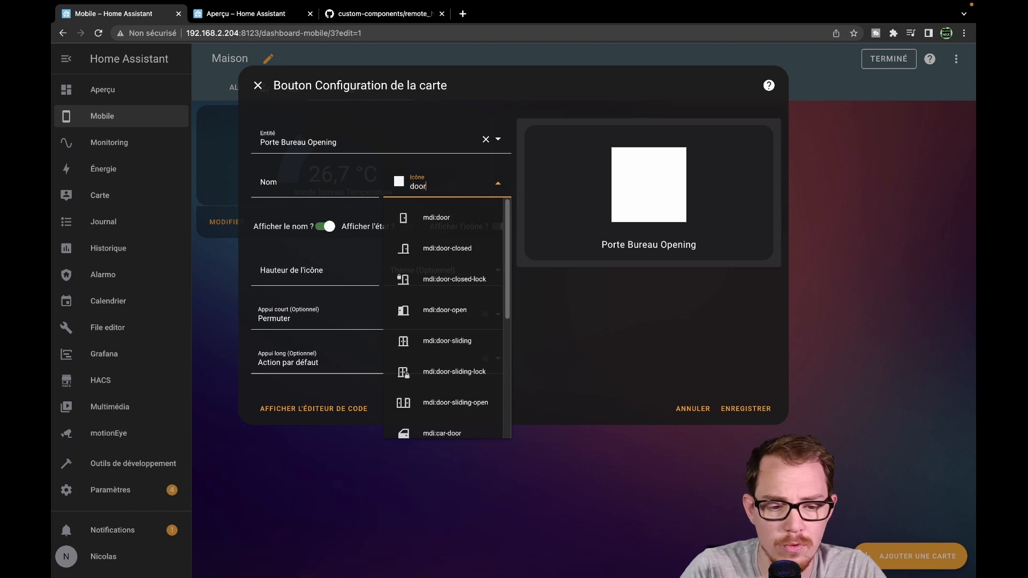
pyautogui.click(464, 215)
pyautogui.click(354, 319)
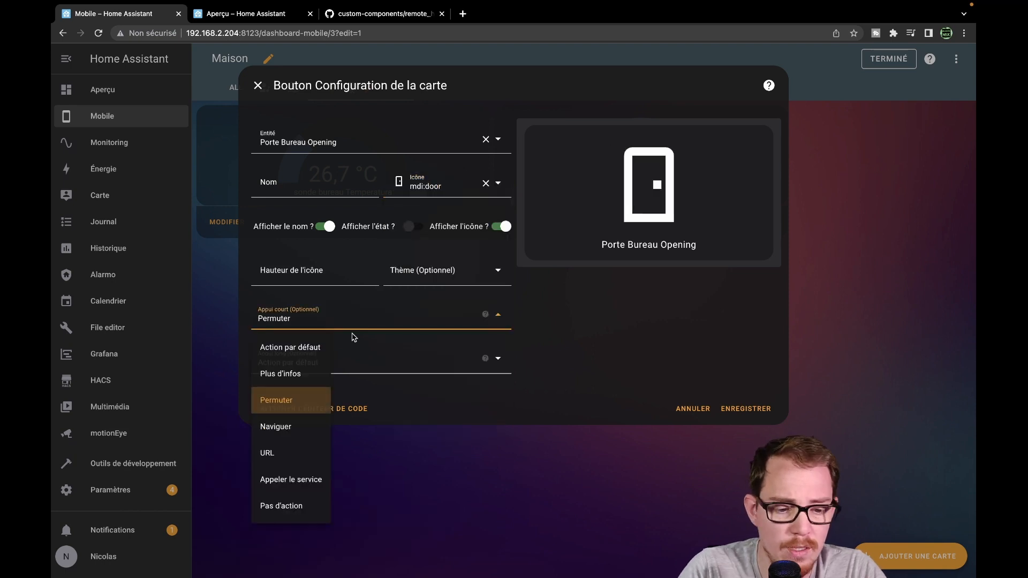
pyautogui.click(309, 350)
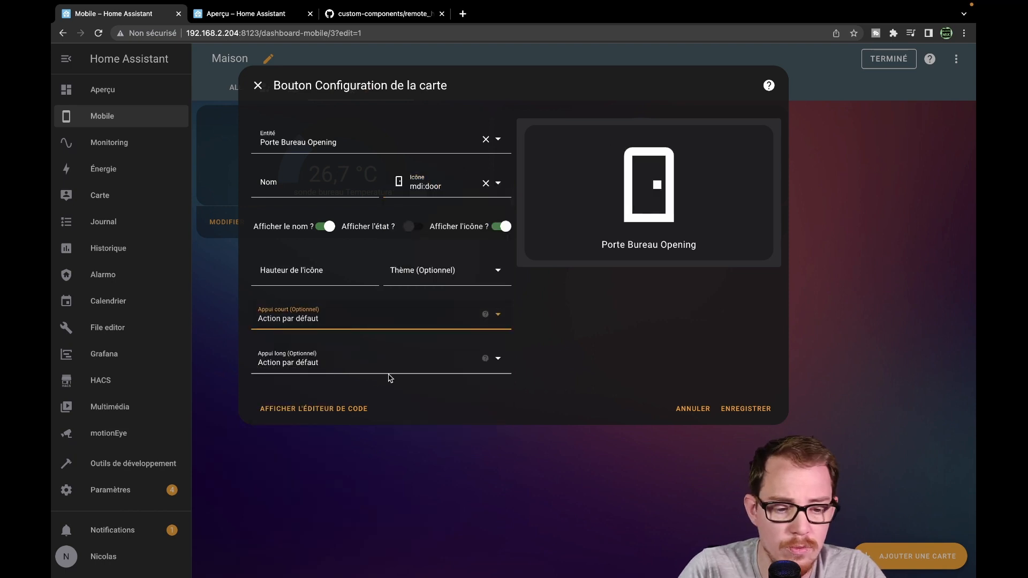
pyautogui.click(741, 405)
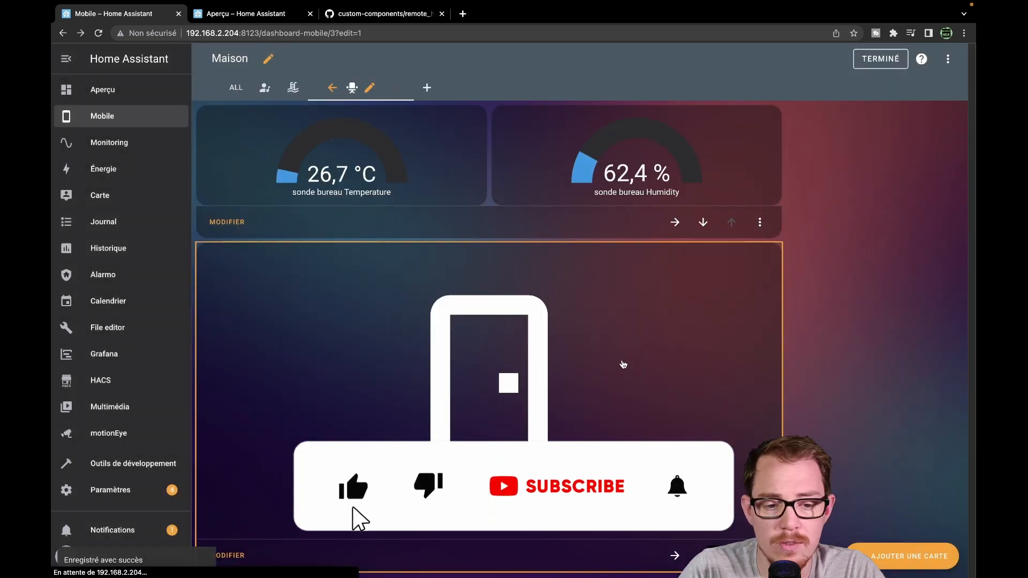
pyautogui.click(881, 58)
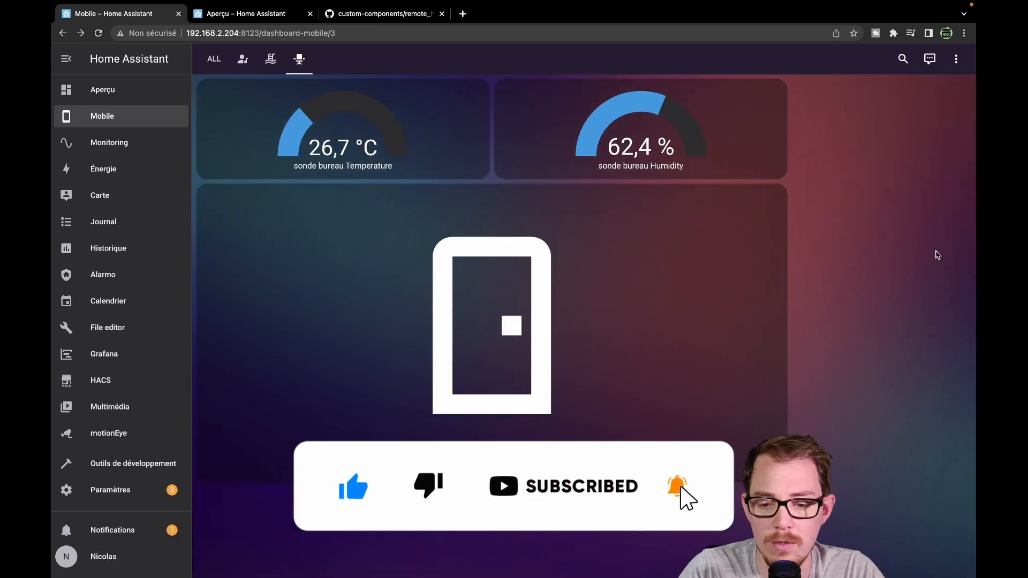
# Display the dashboard in the browser's responsive device view, 400 pixels wide, and open the gauge stack for editing
pyautogui.rightClick(878, 237)
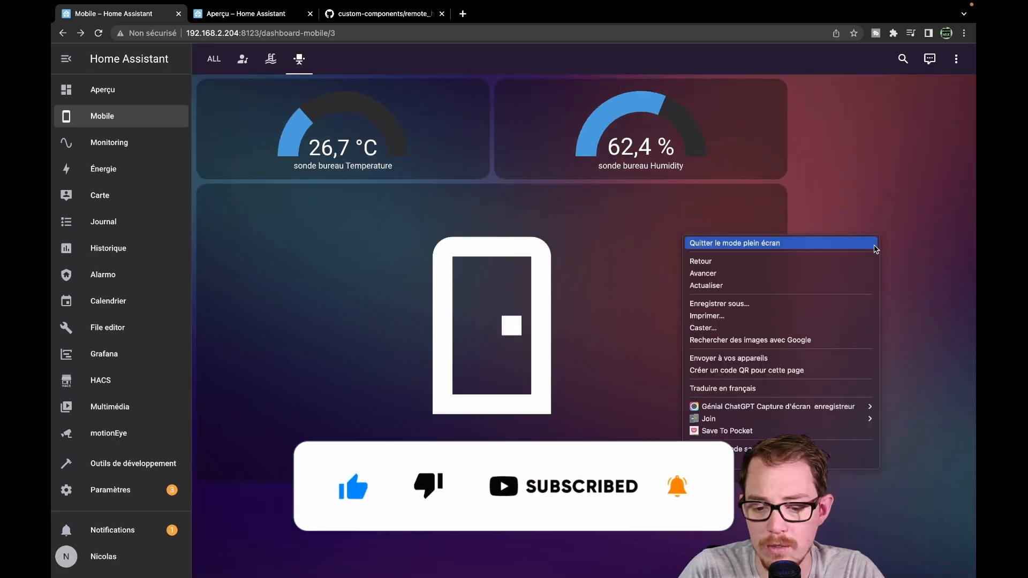
pyautogui.click(859, 462)
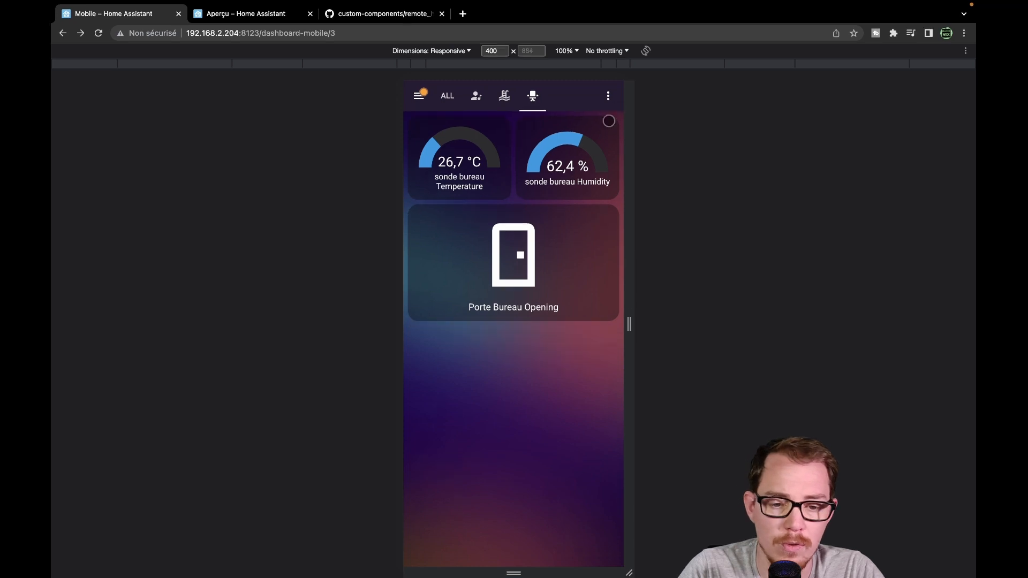
pyautogui.click(607, 96)
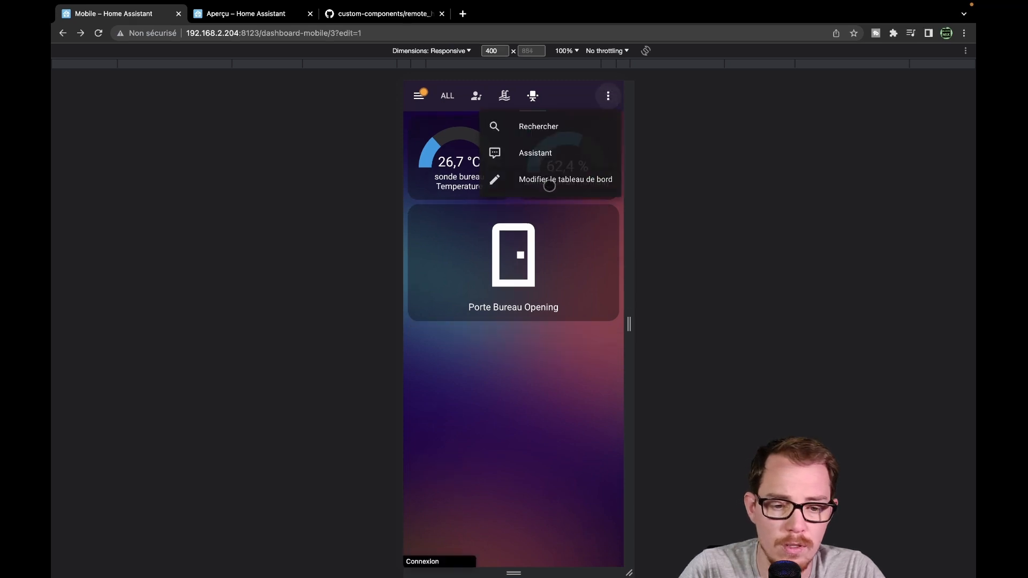
pyautogui.click(545, 181)
pyautogui.click(436, 244)
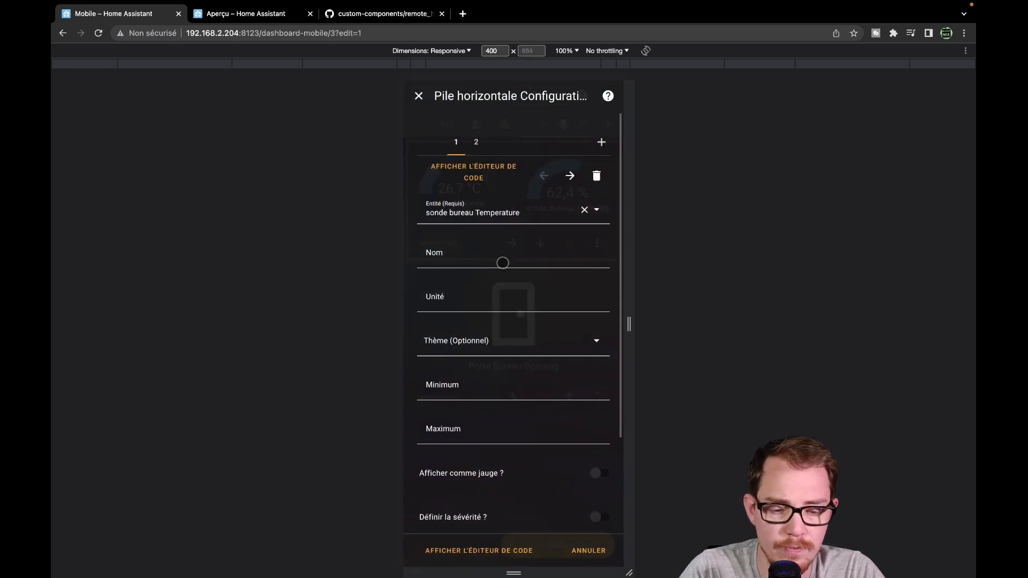
# Name the stack's temperature gauge "Température"
pyautogui.scroll(-3, 498, 320)
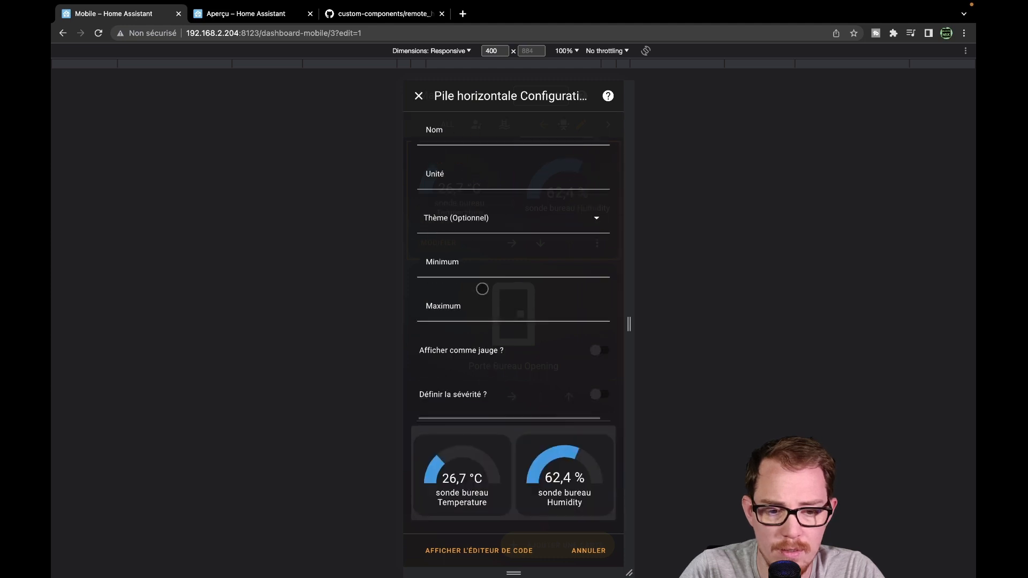
pyautogui.scroll(3, 482, 277)
pyautogui.scroll(-3, 481, 266)
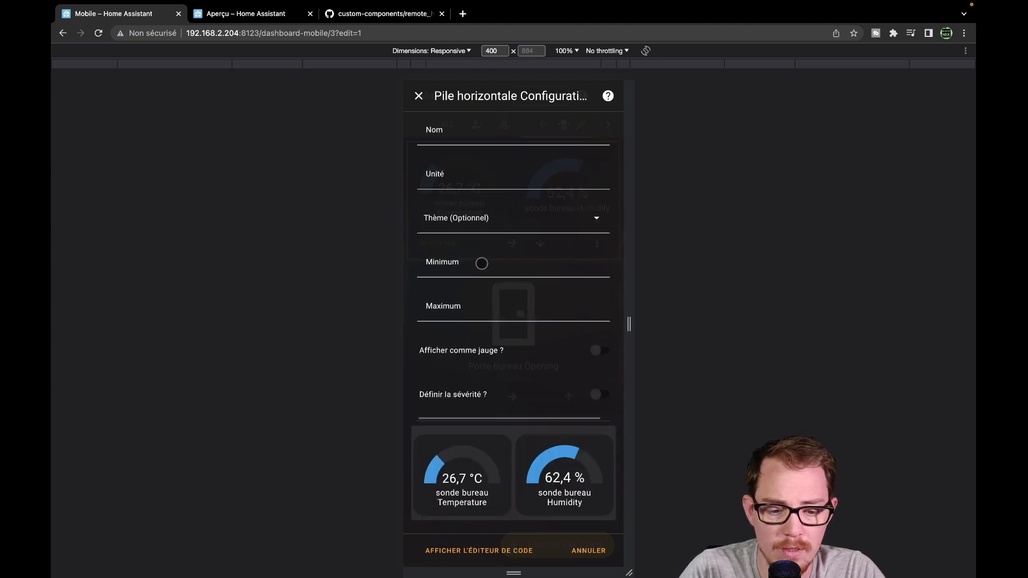
pyautogui.scroll(3, 476, 262)
pyautogui.click(470, 257)
pyautogui.write('Température')
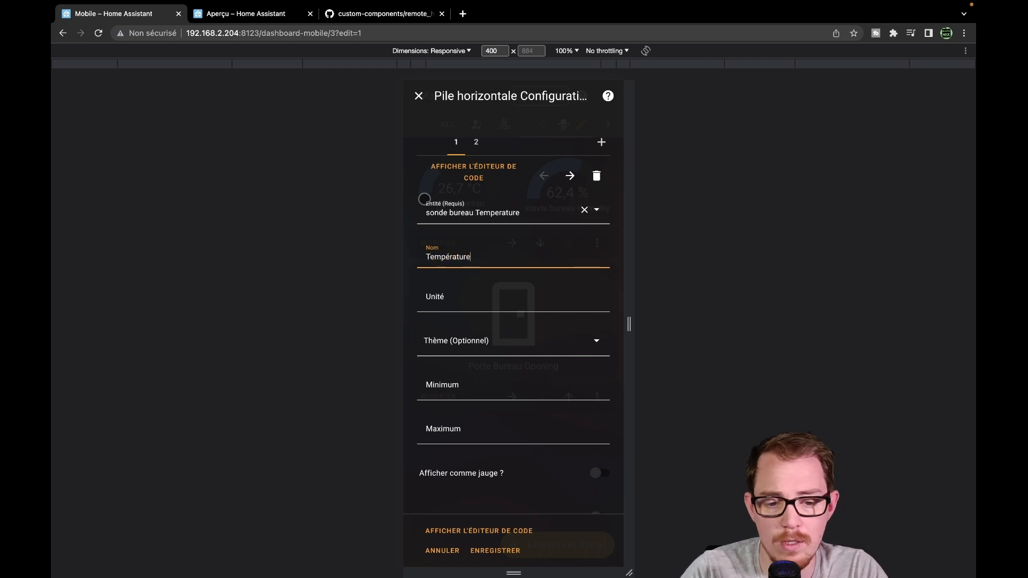
# Name the stack's humidity gauge "Humidité", save the stack and finish editing the dashboard
pyautogui.click(476, 141)
pyautogui.click(472, 245)
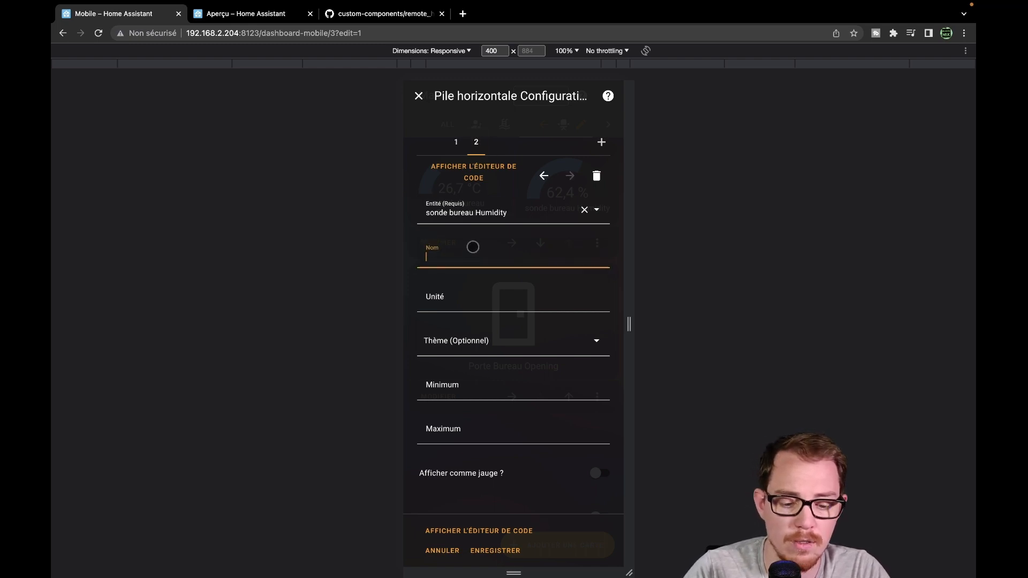
pyautogui.write('Humidité')
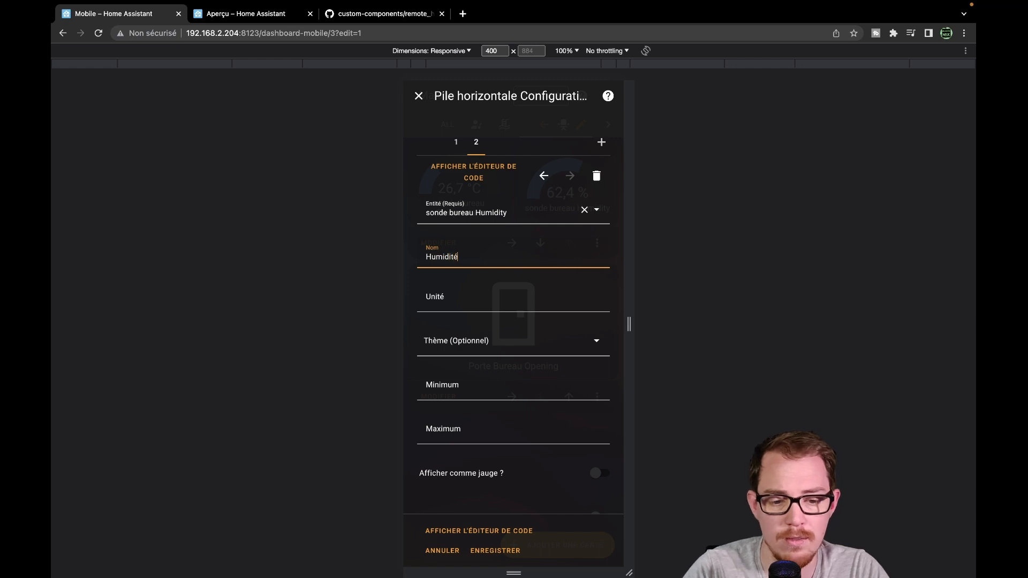
pyautogui.click(496, 551)
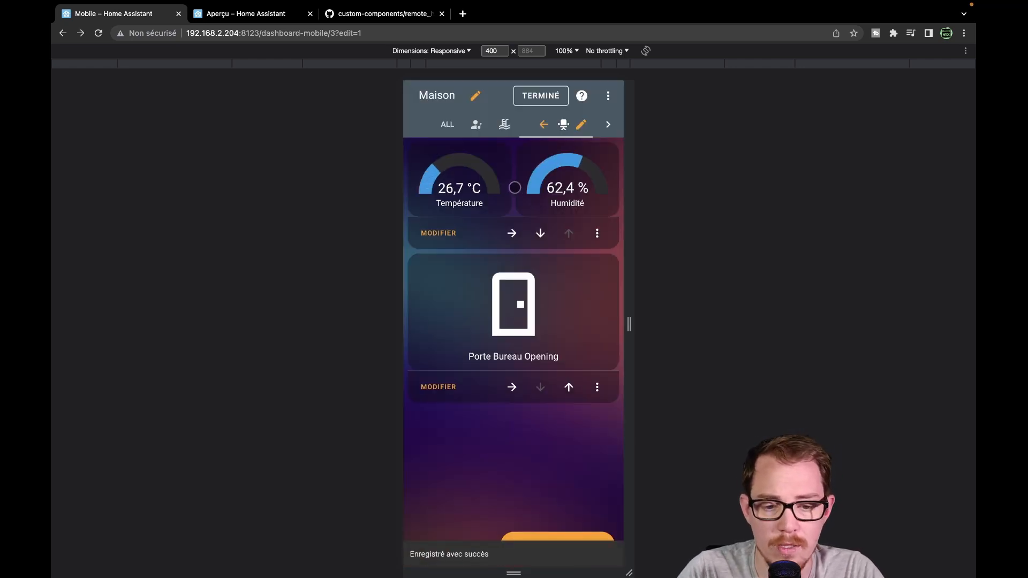
pyautogui.click(544, 95)
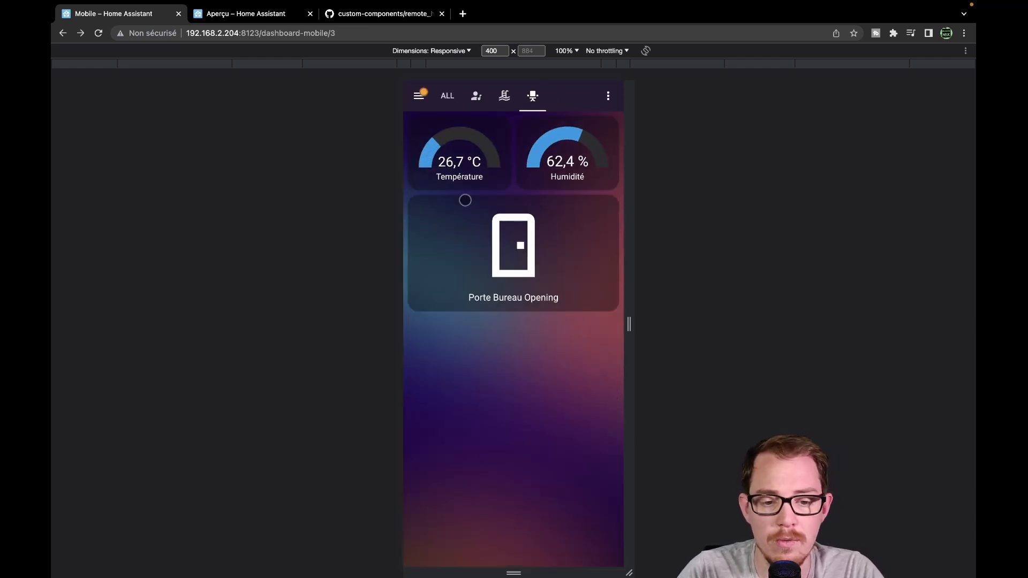